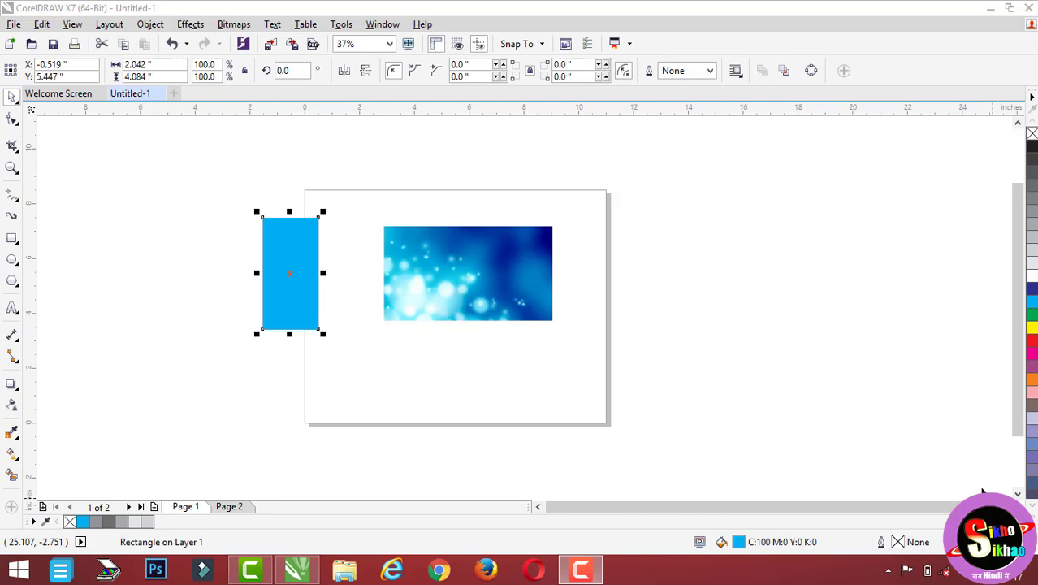
Step: Deselect the blue rectangle and show the interactive effects flyout (shadow, blend, extrude)
left_click(65, 387)
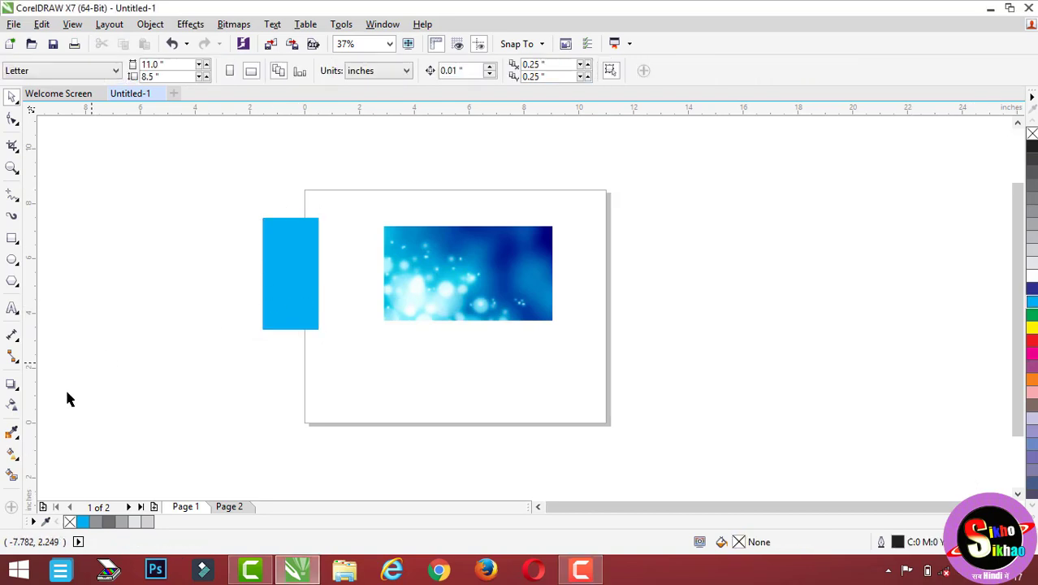
left_click(11, 385)
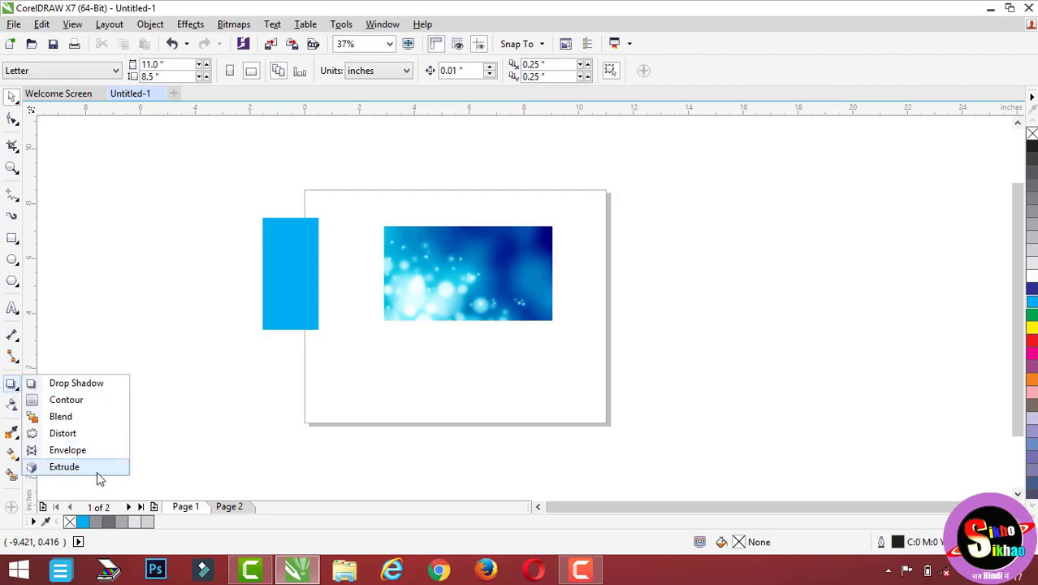
Step: Nudge the blue rectangle slightly down and to the left
left_click(123, 329)
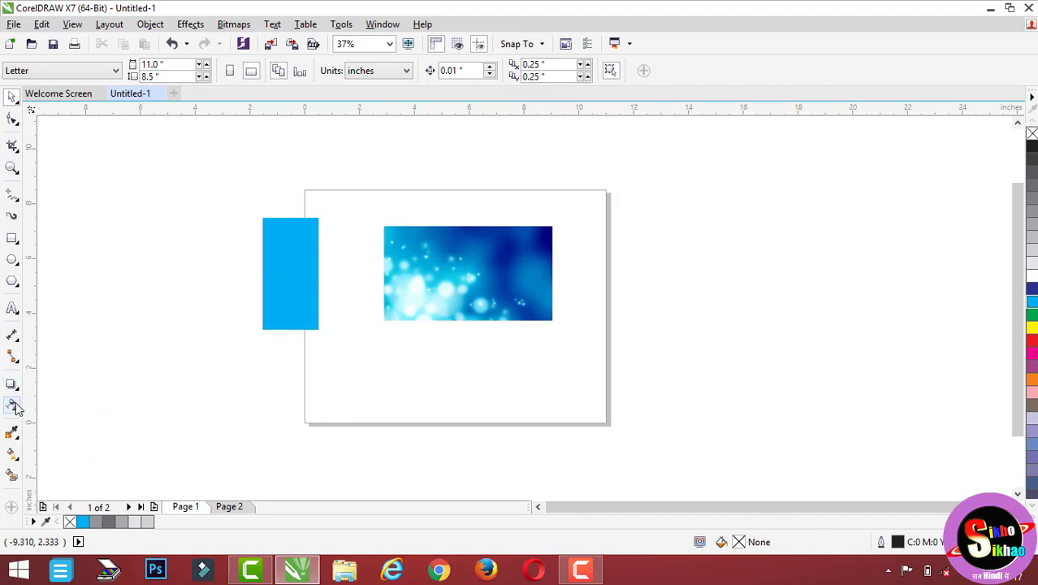
left_click(13, 405)
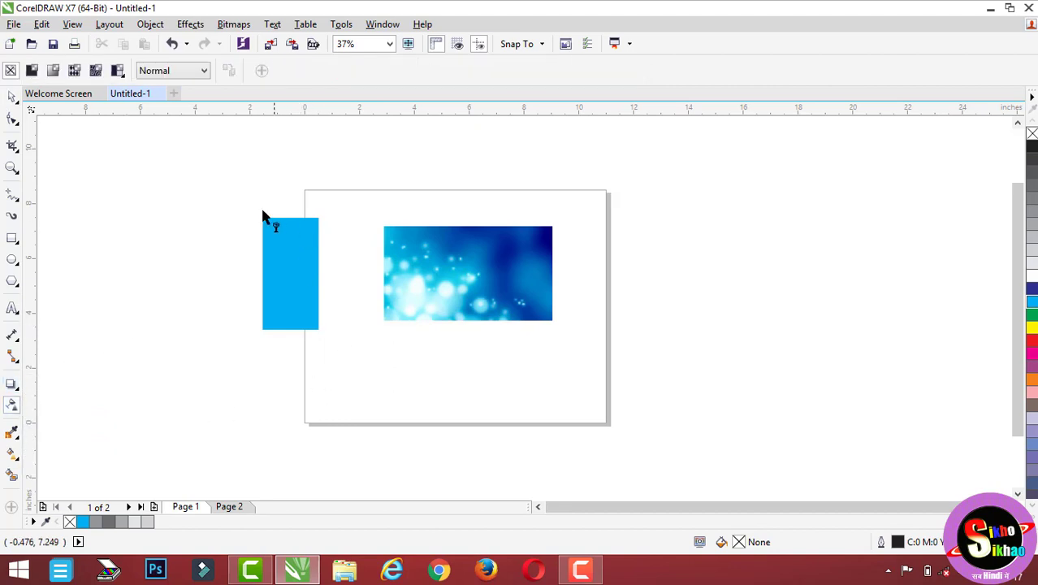
left_click(13, 96)
mouse_move(296, 274)
left_mouse_down()
mouse_move(325, 314)
mouse_move(237, 300)
left_mouse_up()
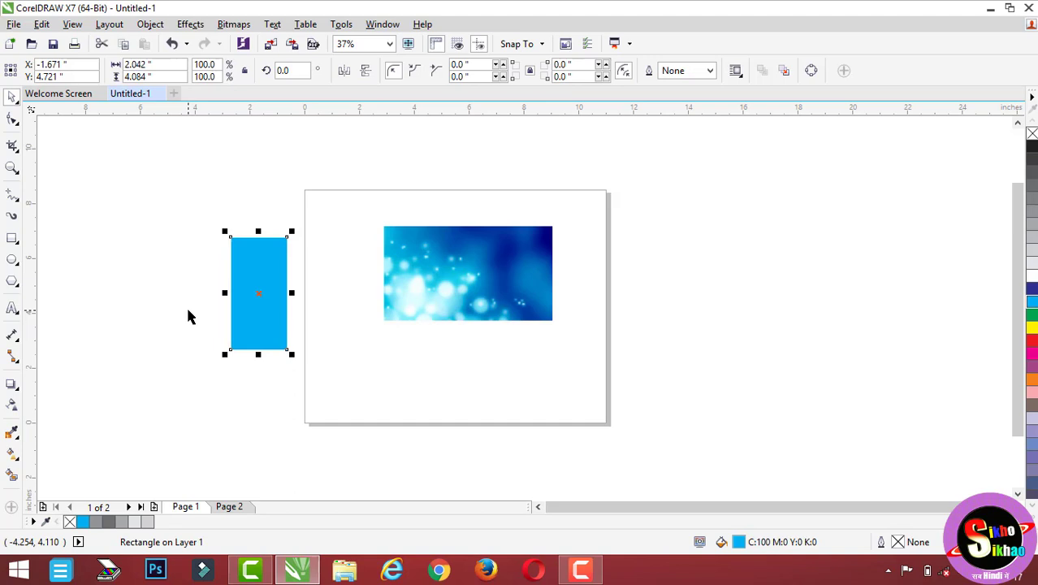
Step: Give the rectangle a vertical linear transparency fading downward, ending higher up
left_click(13, 405)
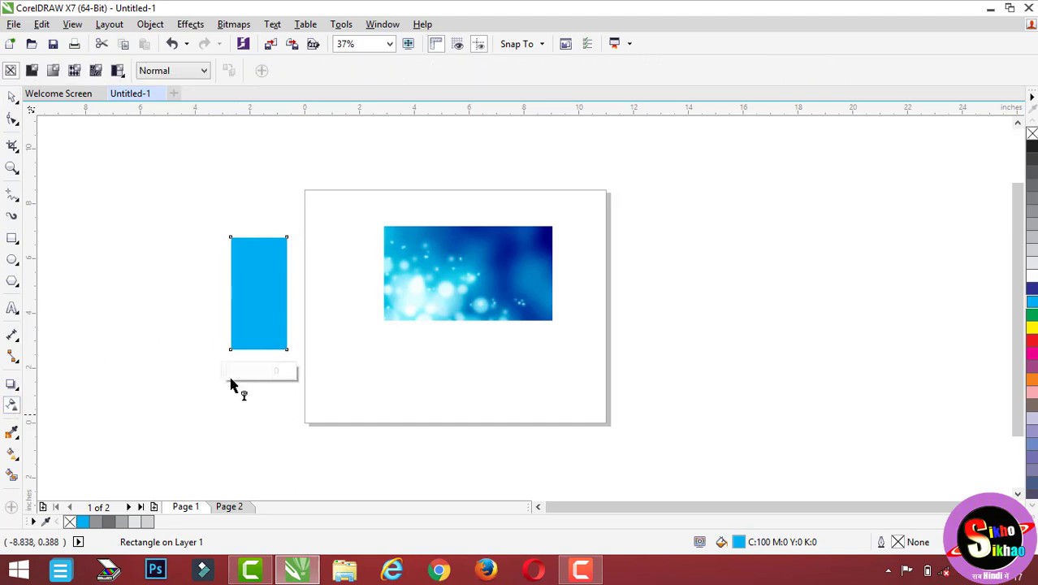
left_click_drag(256, 284, 257, 398)
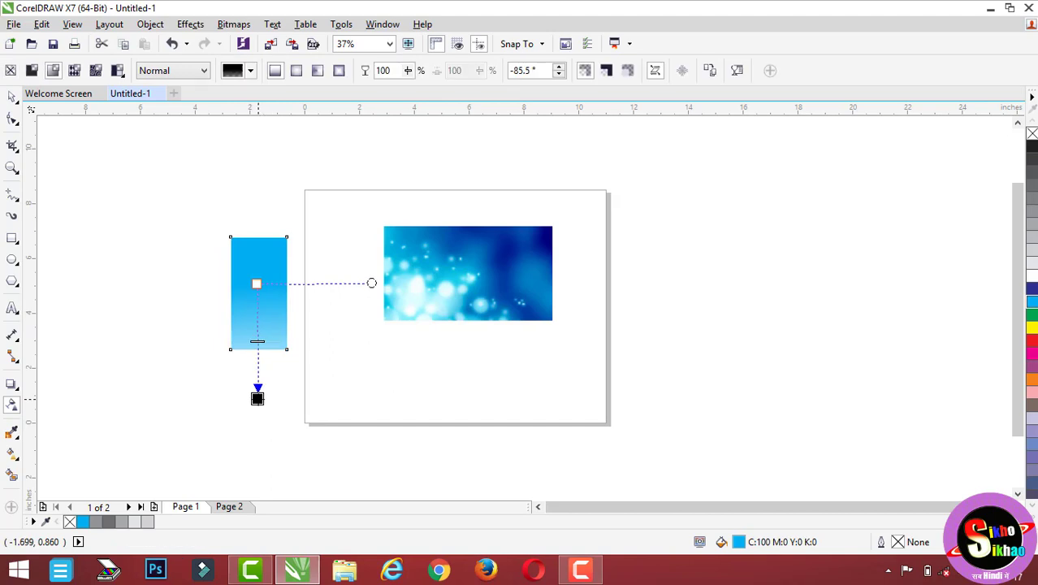
scroll(248, 303, "up", 2)
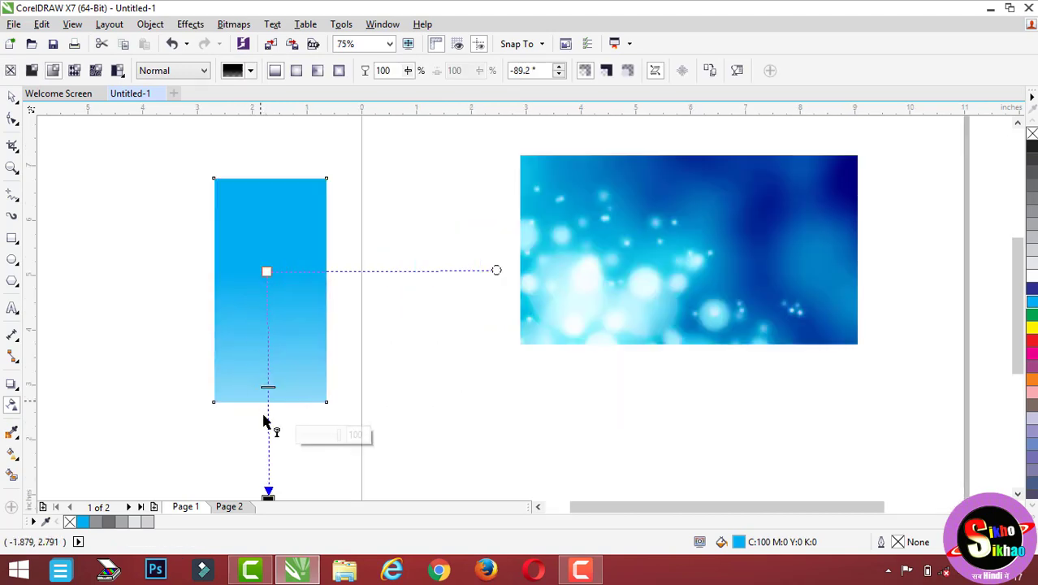
left_click_drag(268, 494, 267, 321)
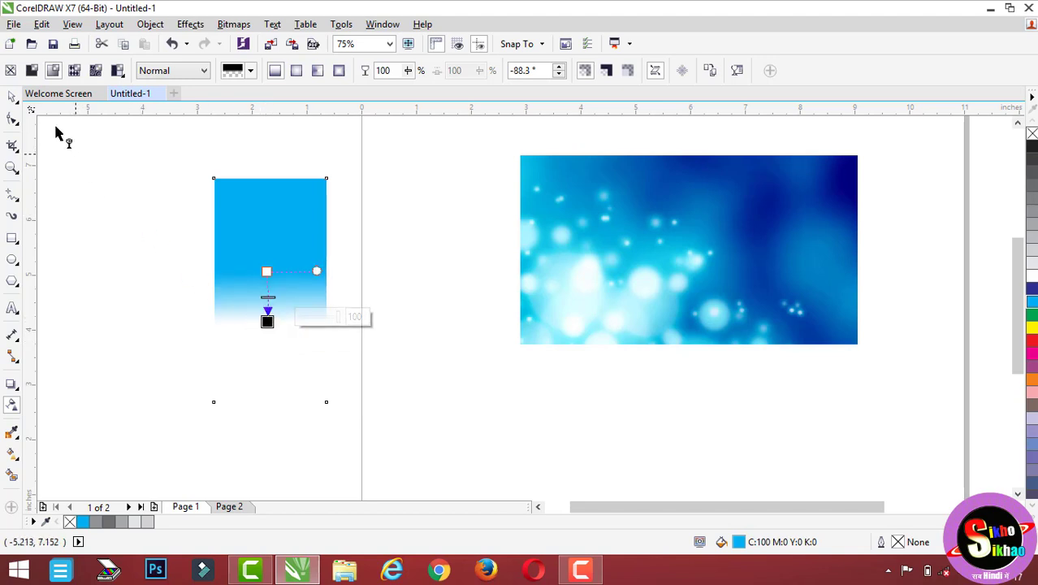
Step: Move the faded rectangle over the bokeh image
left_click(12, 96)
left_click(118, 232)
mouse_move(245, 272)
left_mouse_down()
mouse_move(577, 233)
mouse_move(627, 237)
mouse_move(638, 199)
left_mouse_up()
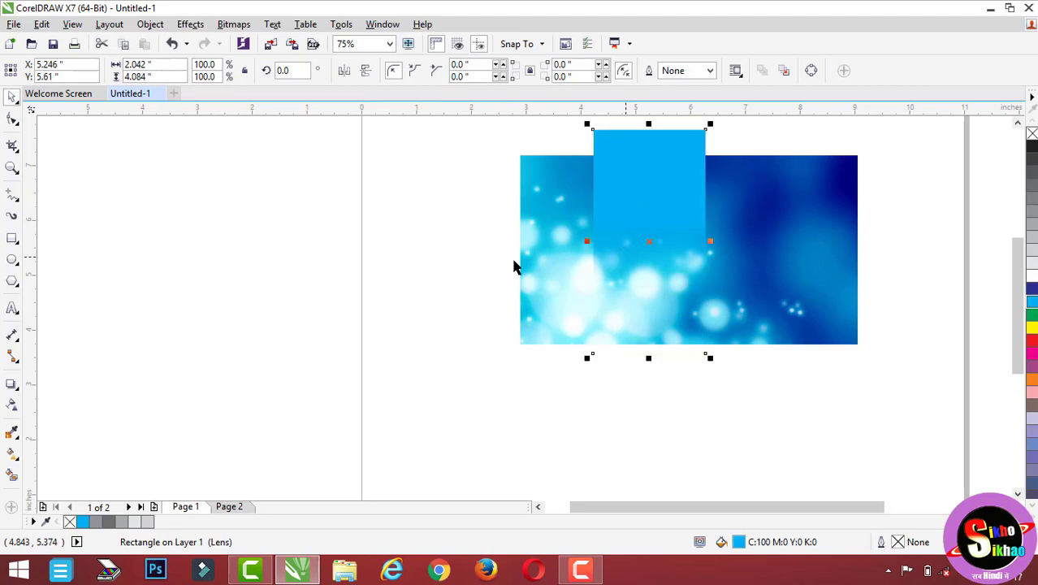
Step: Undo an accidental drop shadow and extend the rectangle's fade to its bottom edge
left_click(10, 385)
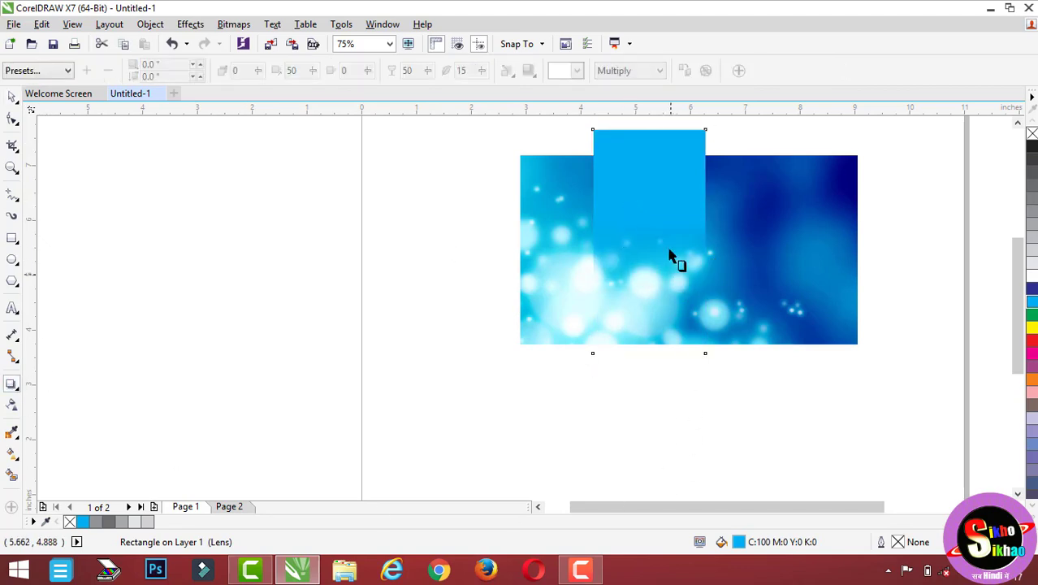
left_click_drag(649, 242, 659, 443)
key("ctrl+z")
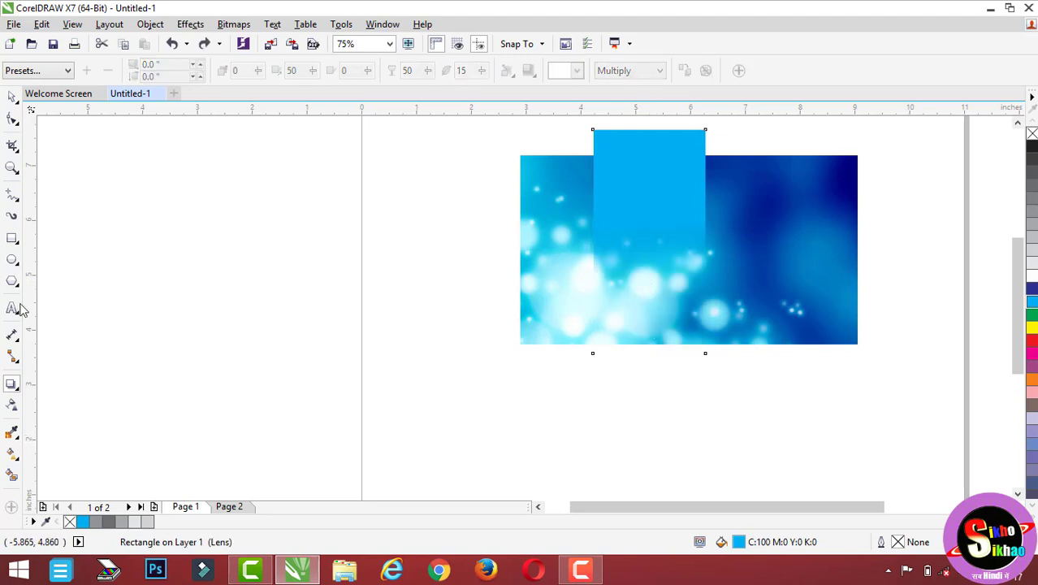
left_click(12, 405)
mouse_move(647, 273)
left_mouse_down()
mouse_move(662, 429)
mouse_move(647, 322)
left_mouse_up()
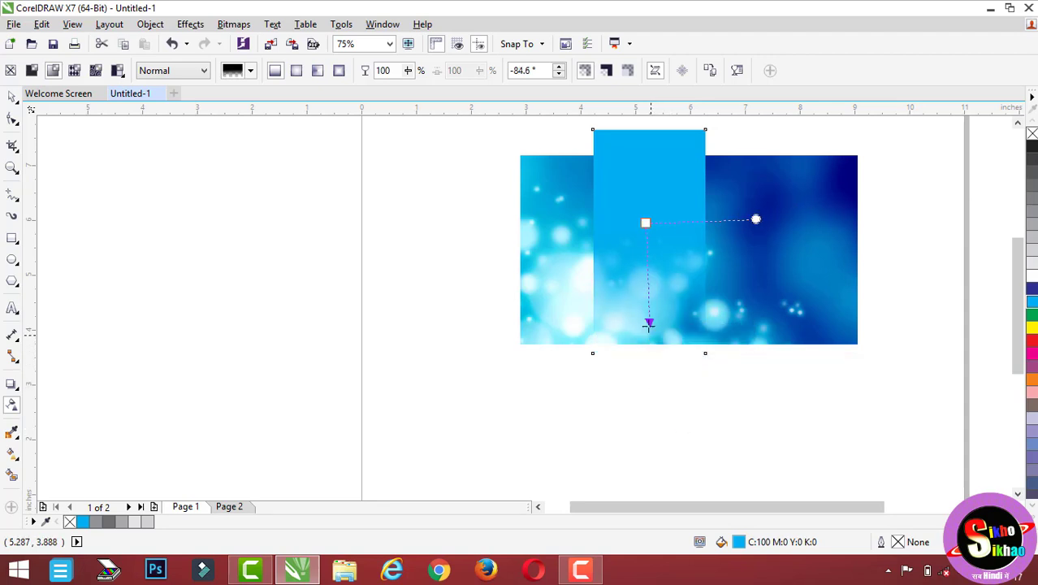
Step: Move the faded rectangle off to the left and shift the bokeh image down-left
left_click(12, 96)
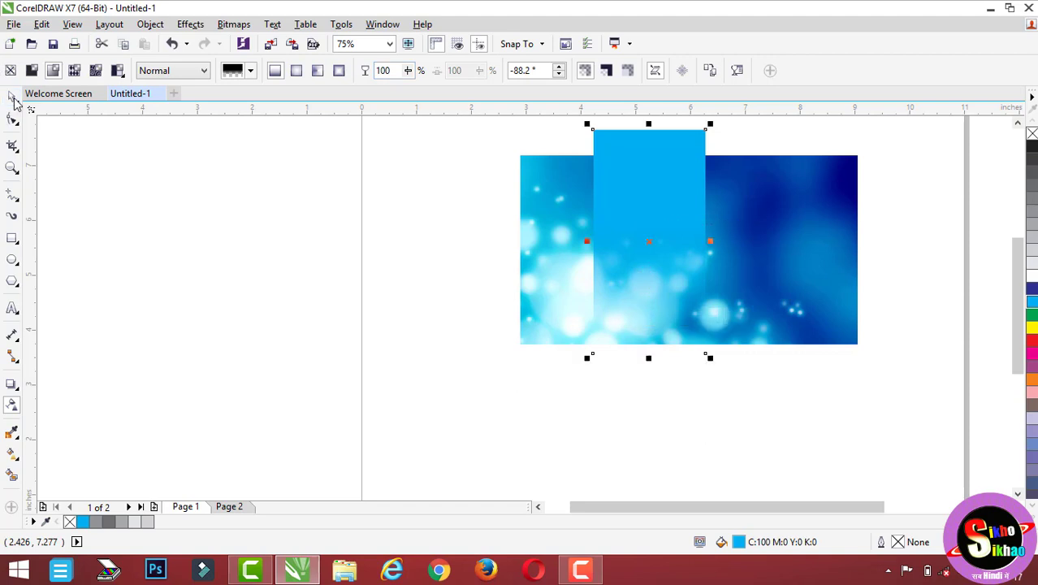
left_click(406, 277)
left_click(618, 163)
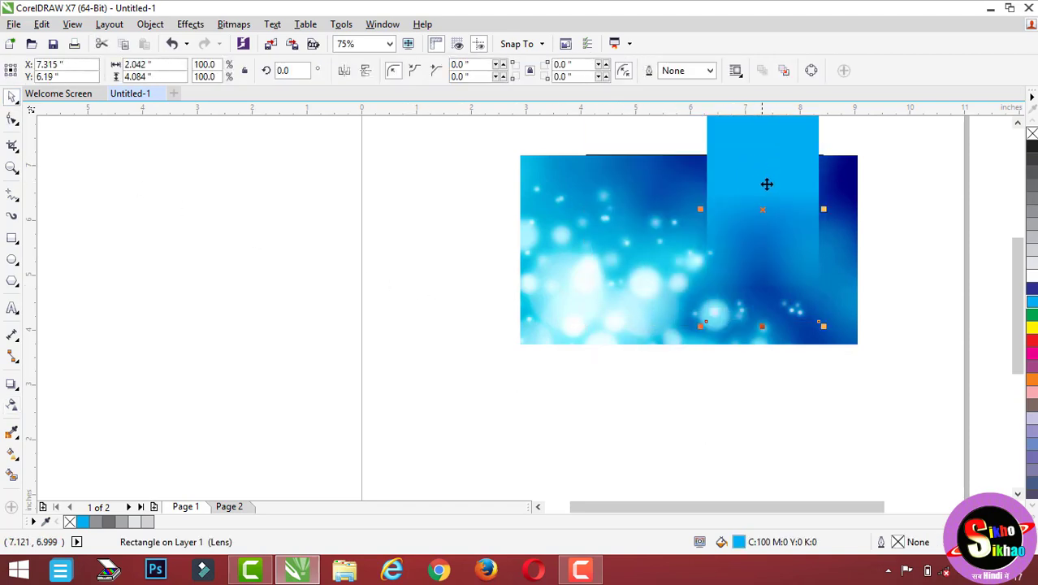
mouse_move(618, 164)
left_mouse_down()
mouse_move(756, 167)
mouse_move(215, 249)
left_mouse_up()
left_click(609, 273)
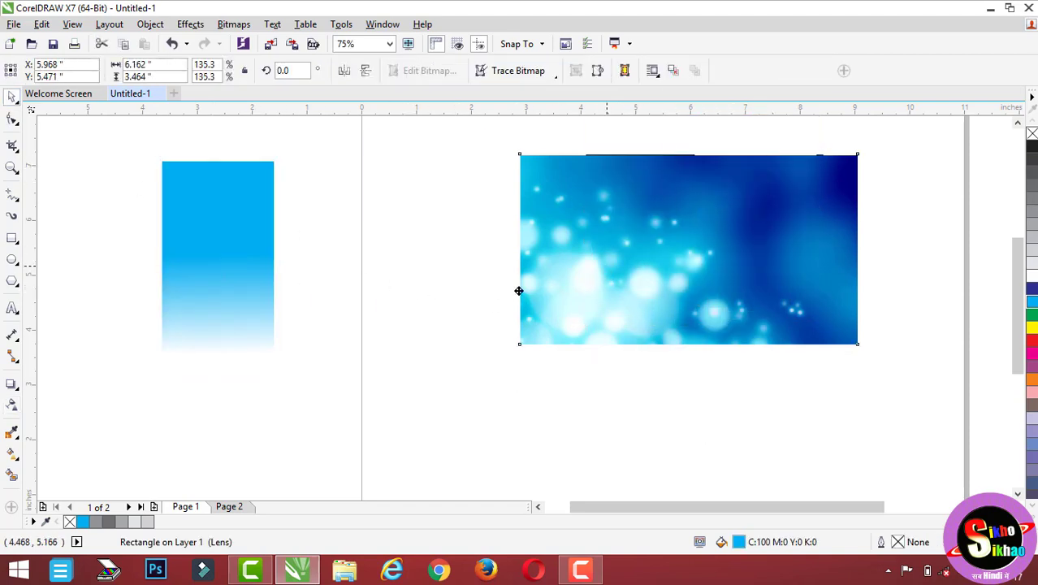
left_click_drag(609, 273, 512, 302)
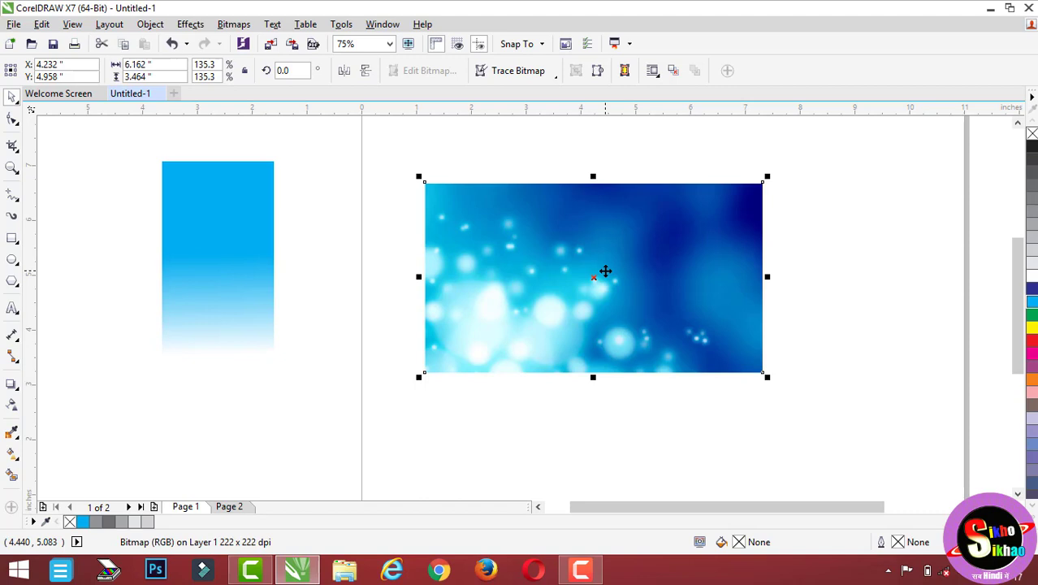
Step: Apply a horizontal linear transparency to the bokeh image, ending at its right edge
left_click(12, 403)
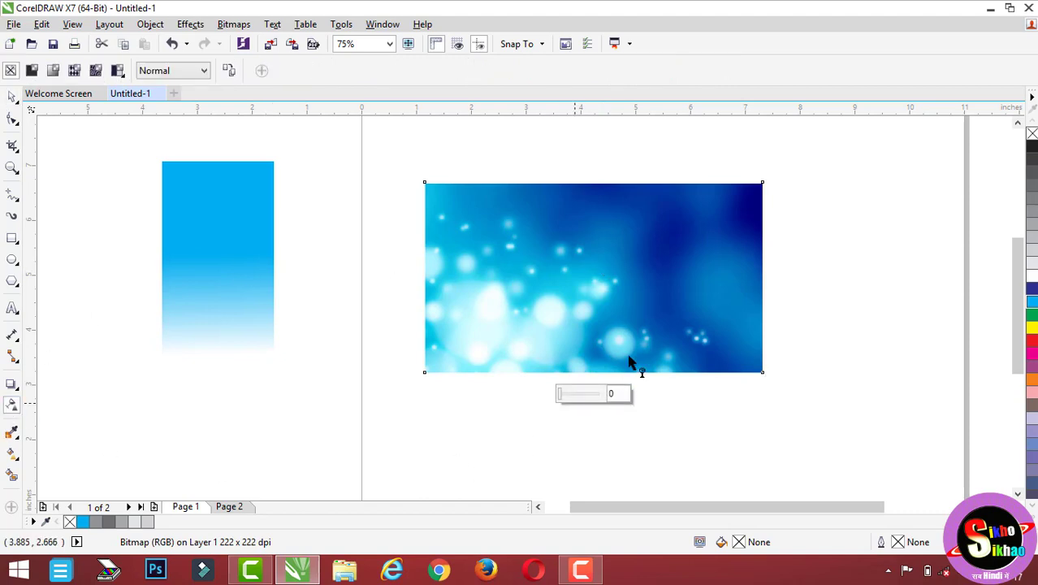
left_click_drag(605, 282, 846, 274)
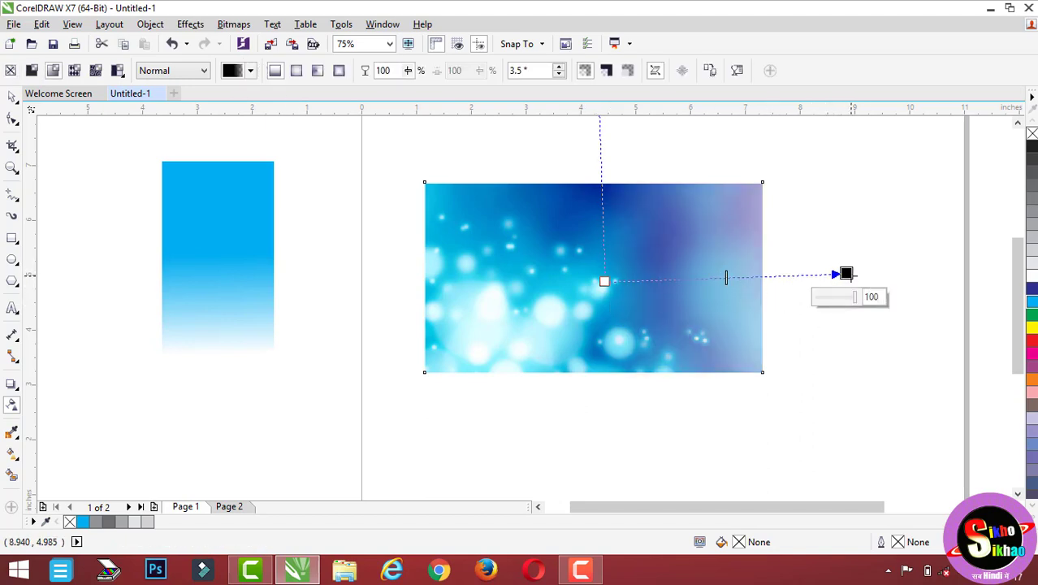
left_click_drag(845, 274, 775, 275)
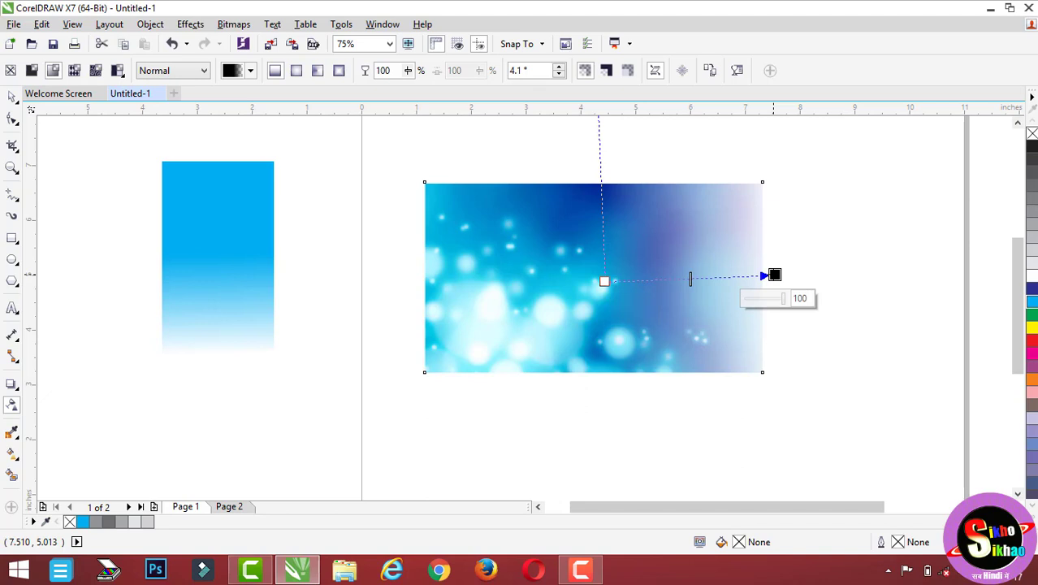
mouse_move(774, 276)
left_mouse_down()
mouse_move(733, 276)
mouse_move(742, 333)
mouse_move(767, 320)
mouse_move(785, 270)
left_mouse_up()
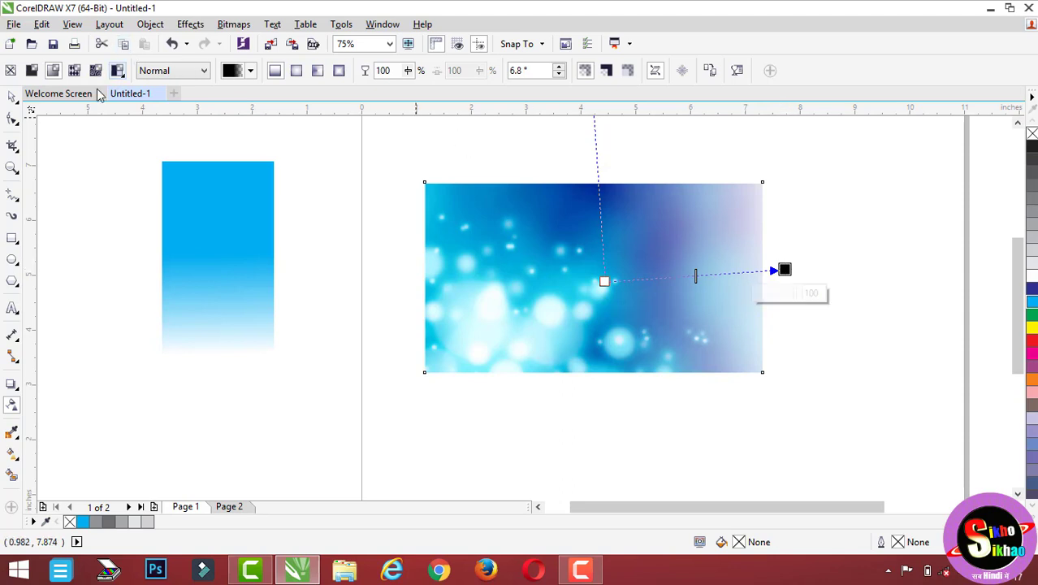
Step: Try an elliptical fountain transparency on the bokeh image, reshaping it into a large circle
left_click(296, 73)
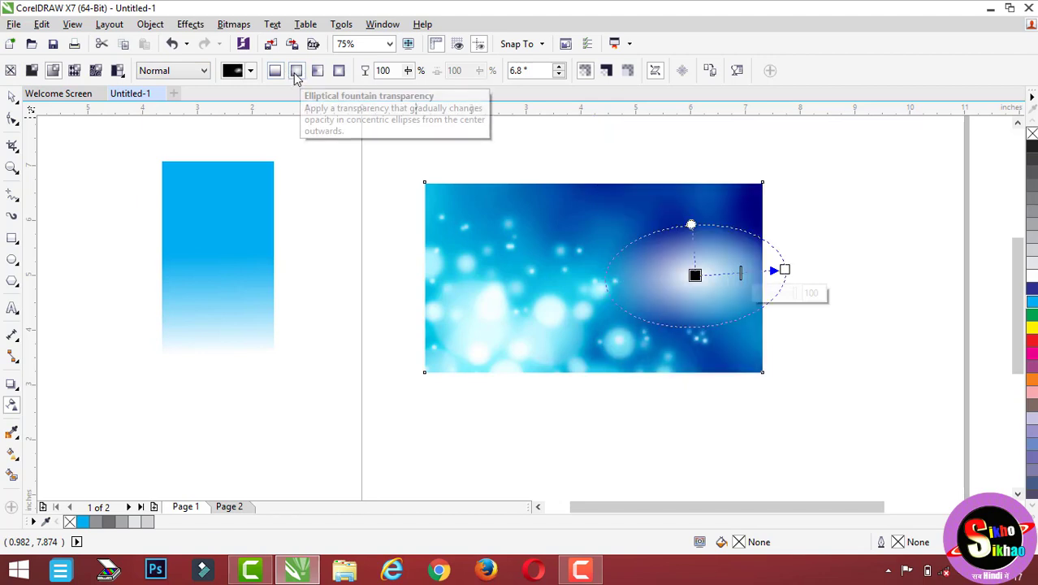
left_click_drag(782, 269, 784, 291)
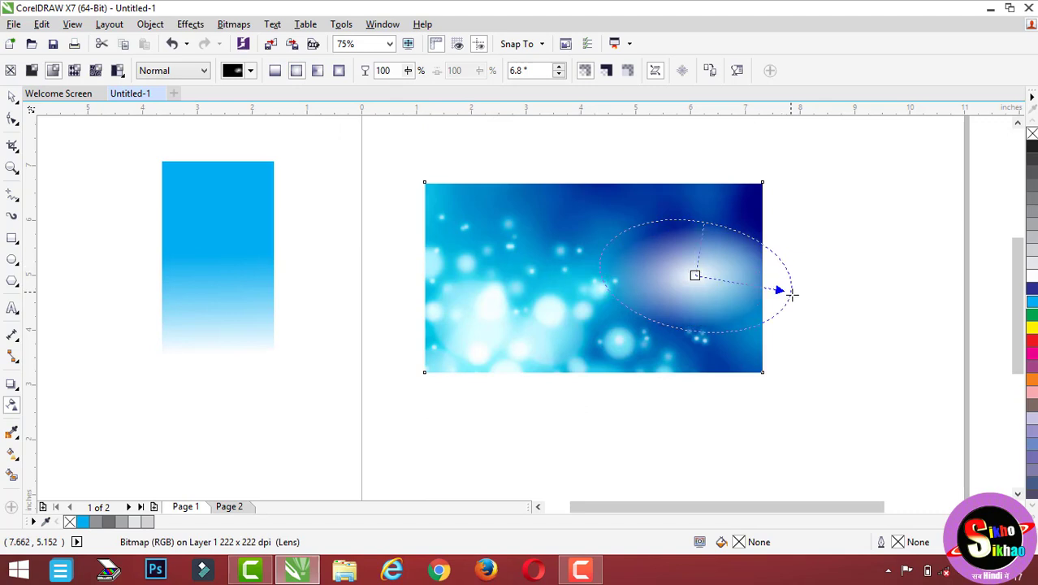
mouse_move(692, 223)
left_mouse_down()
mouse_move(706, 220)
mouse_move(716, 176)
left_mouse_up()
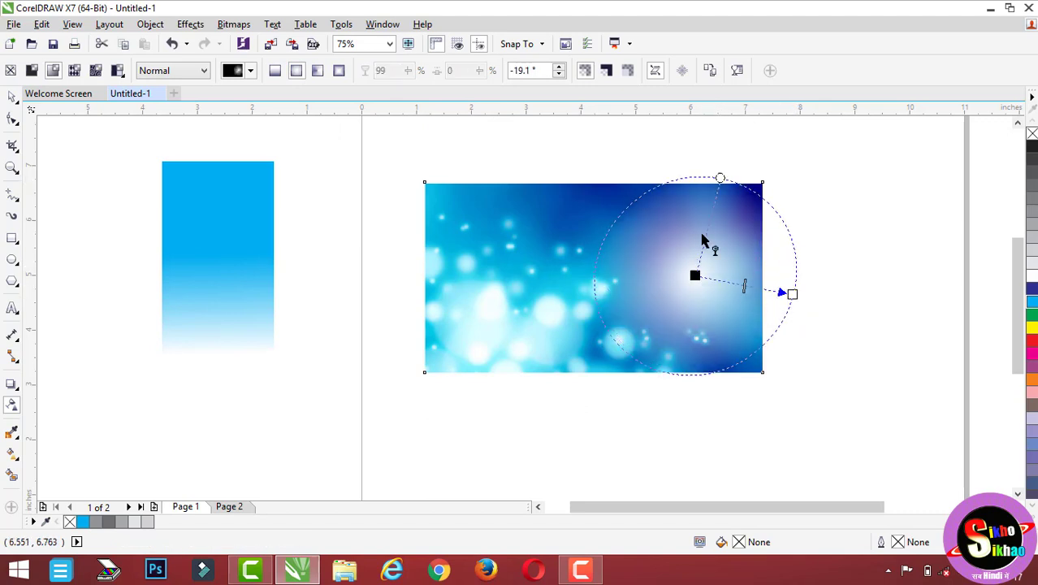
mouse_move(695, 275)
left_mouse_down()
mouse_move(580, 269)
mouse_move(593, 277)
left_mouse_up()
Step: Switch to a linear transparency angled at 46.3°, fading toward the upper-right corner
left_click(274, 70)
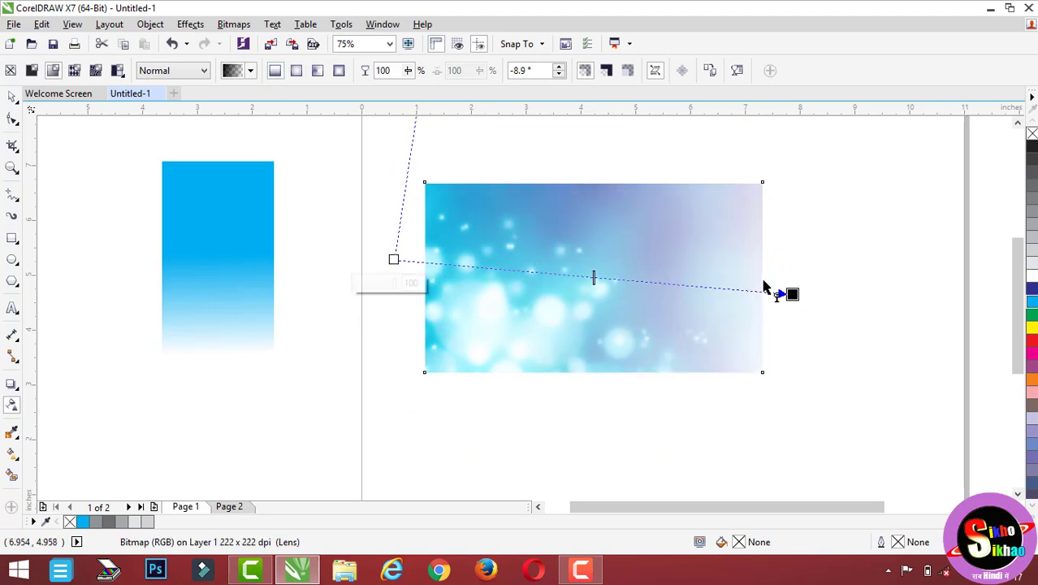
left_click_drag(788, 292, 764, 177)
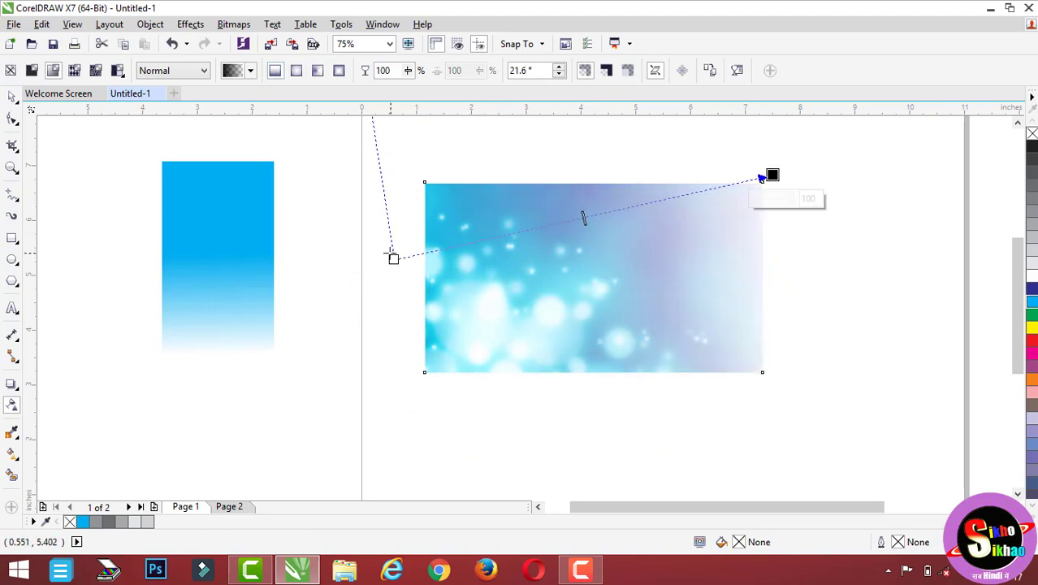
left_click_drag(394, 259, 491, 379)
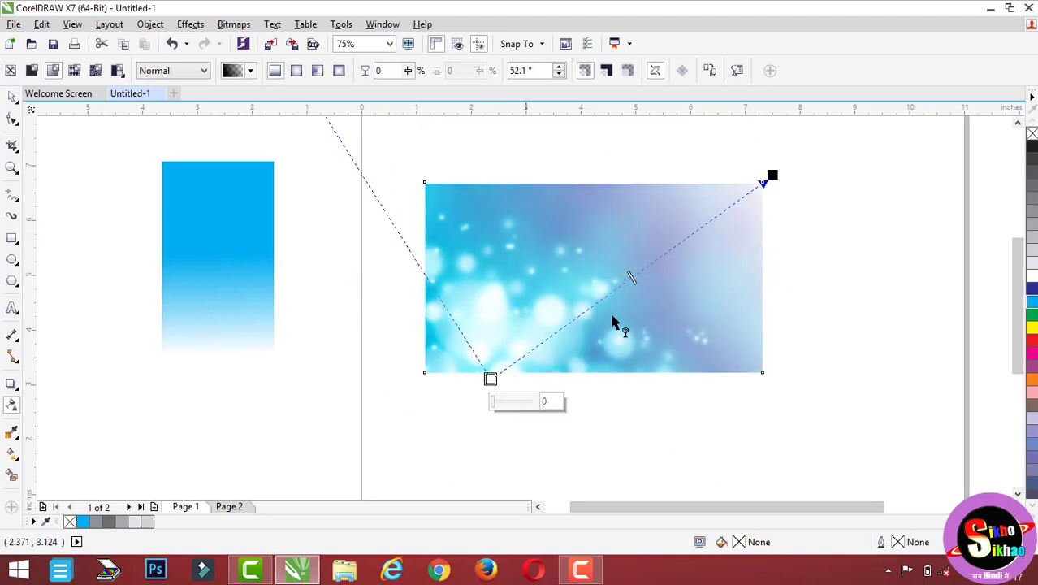
left_click_drag(766, 179, 681, 223)
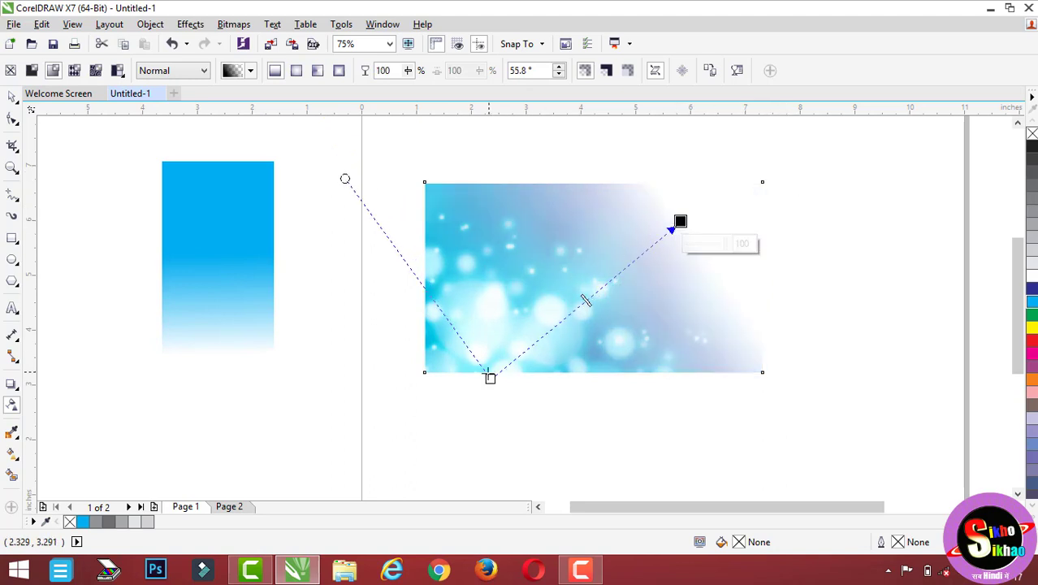
left_click_drag(491, 378, 476, 341)
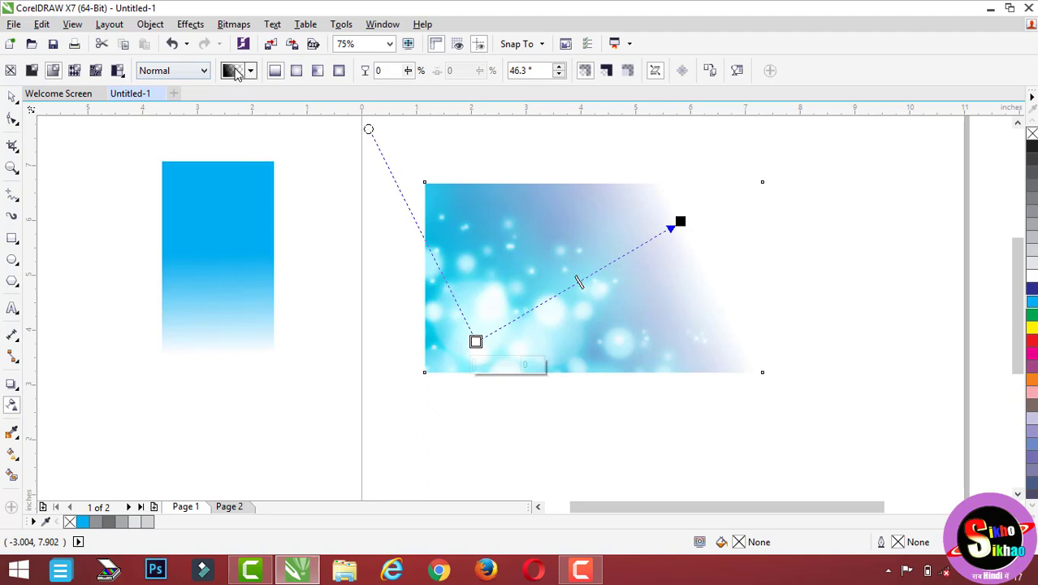
Step: Browse the transparency presets, then try an elliptical transparency on the picture
left_click(233, 71)
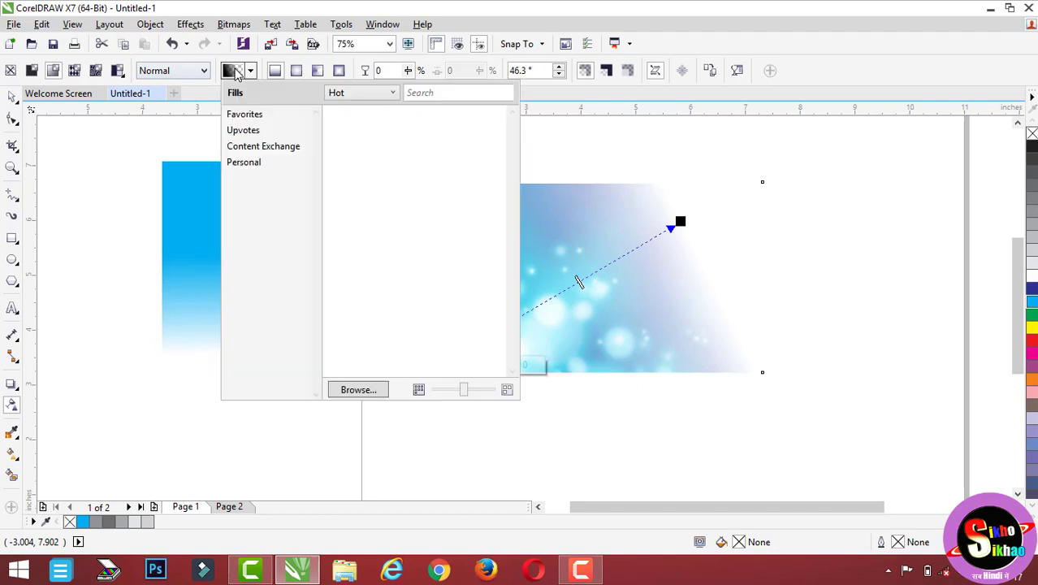
left_click(236, 71)
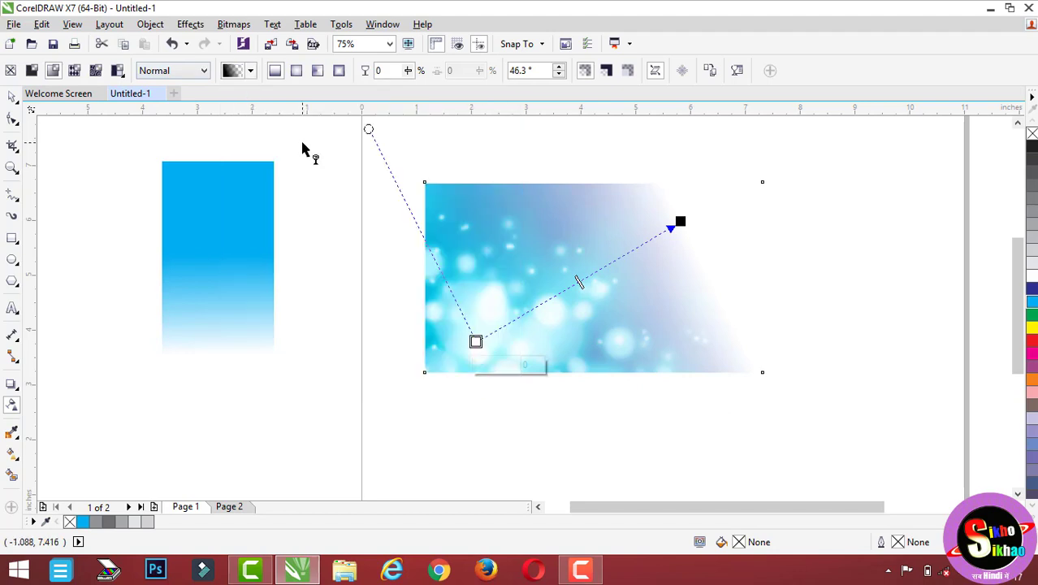
left_click(234, 71)
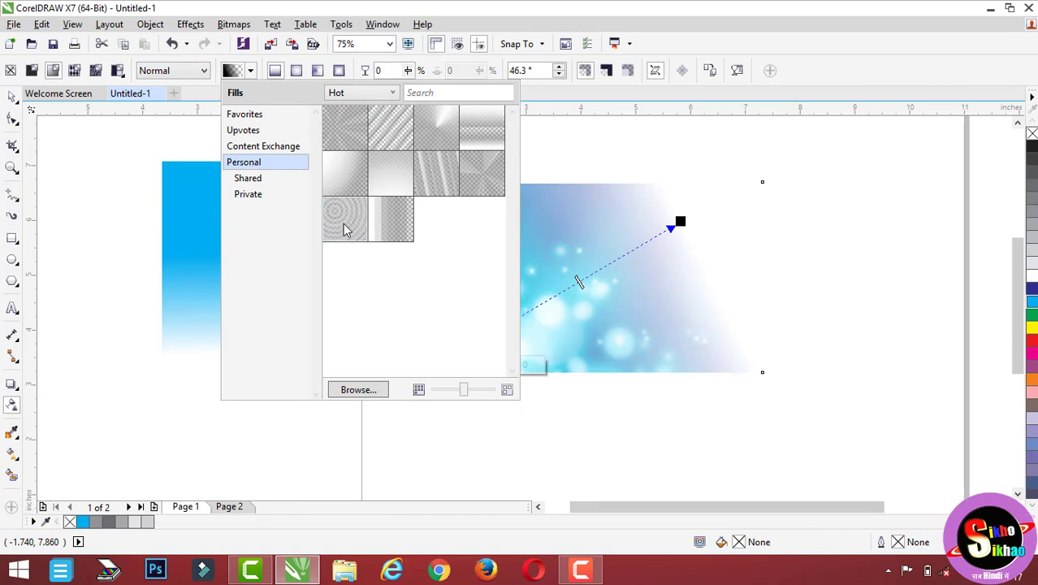
mouse_move(344, 218)
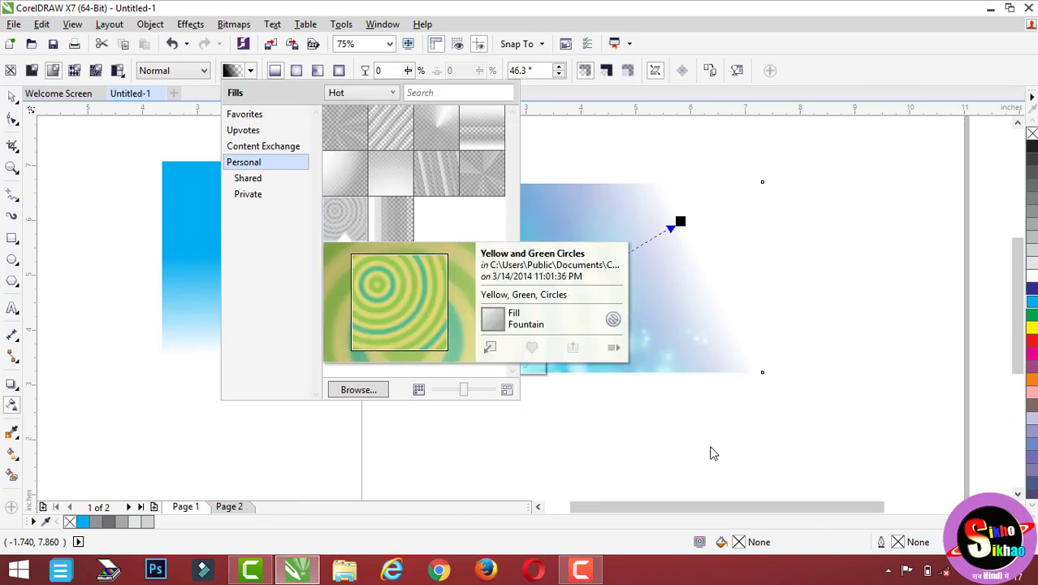
left_click(646, 203)
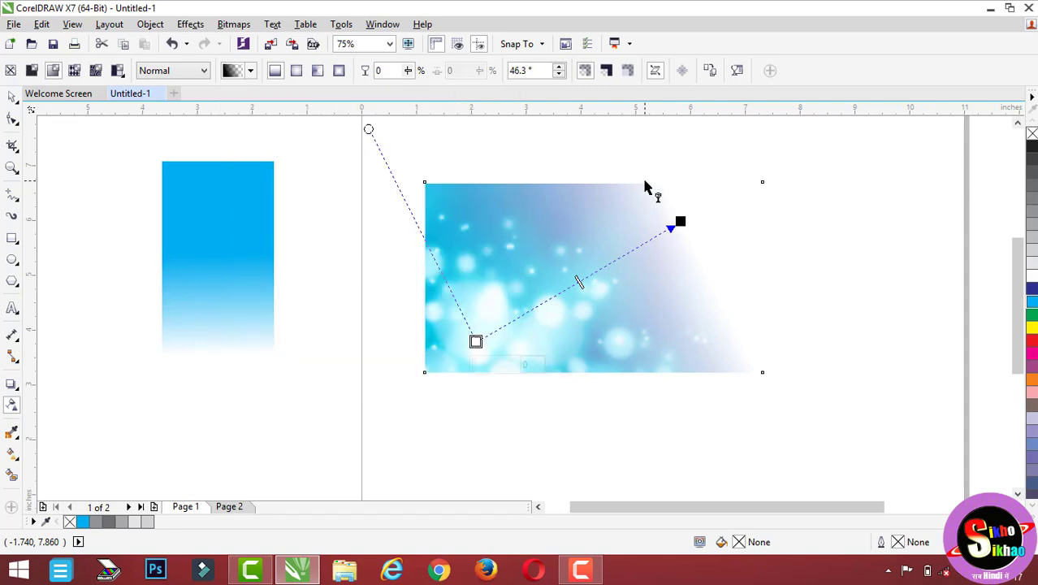
left_click(319, 71)
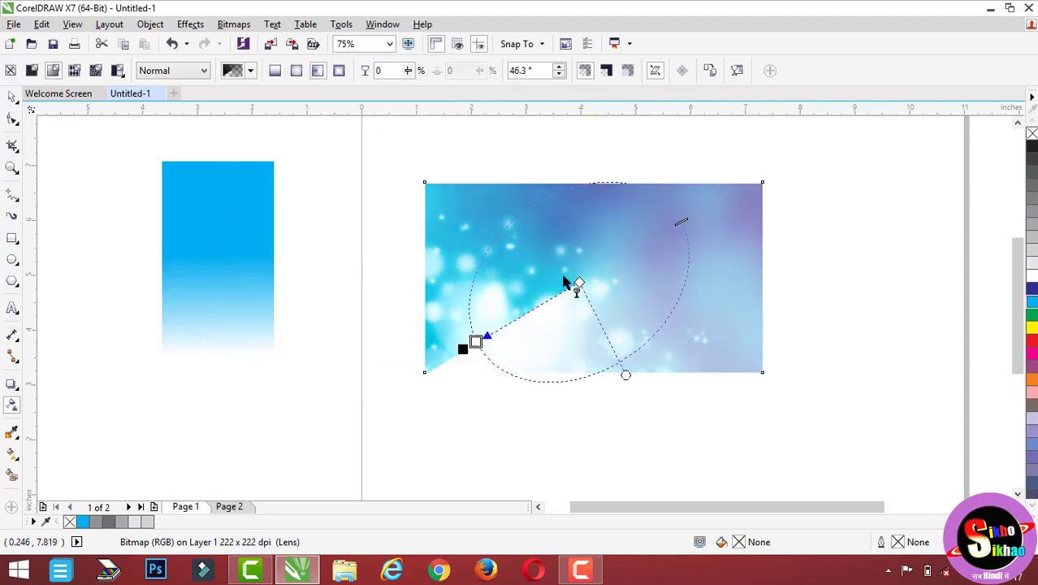
mouse_move(624, 374)
left_mouse_down()
mouse_move(701, 325)
mouse_move(628, 364)
left_mouse_up()
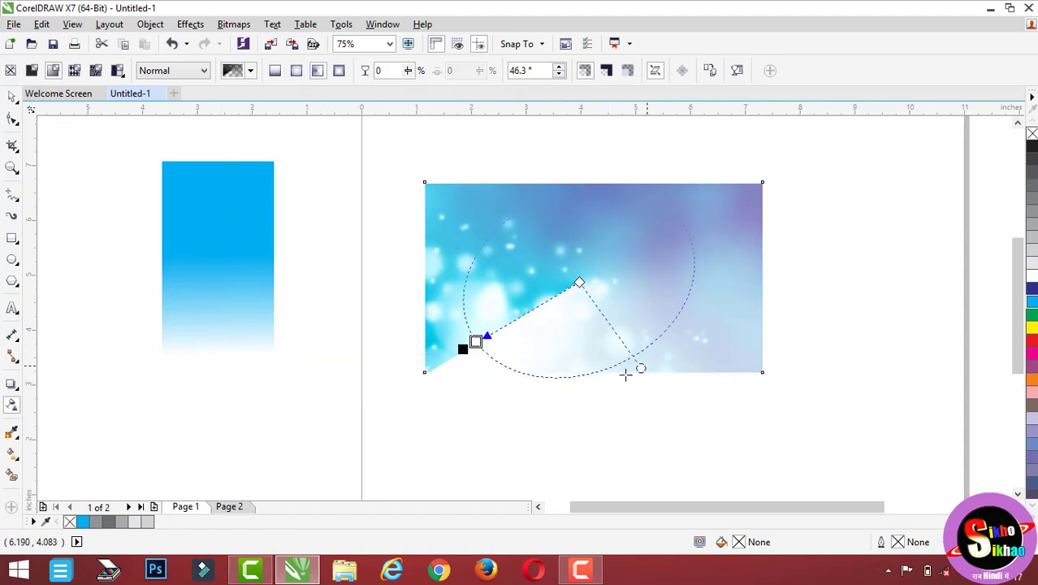
Step: Switch to a linear transparency running vertically at -89.2°, fading toward the bottom edge
left_click(277, 72)
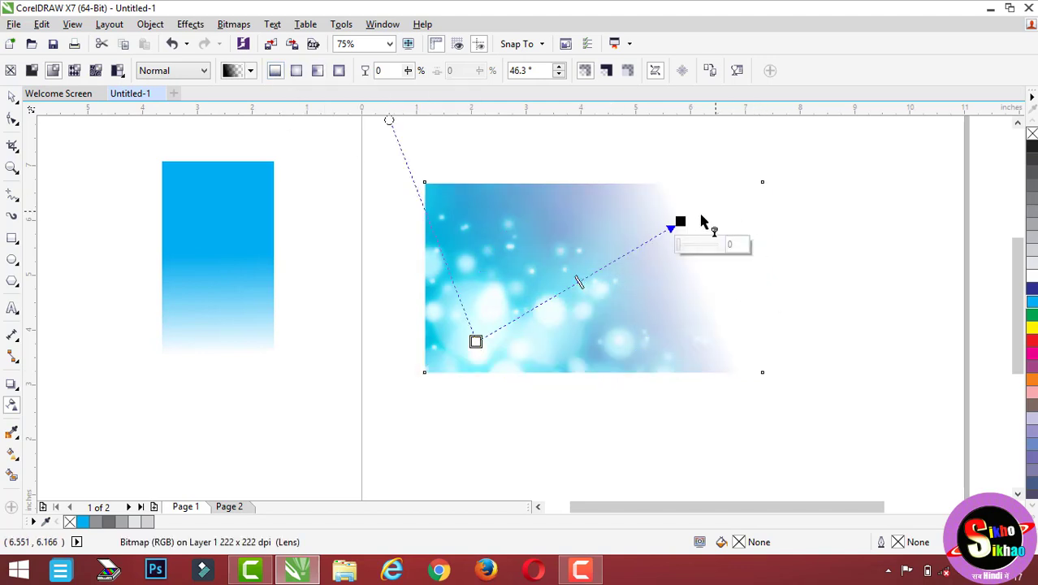
left_click_drag(680, 221, 605, 404)
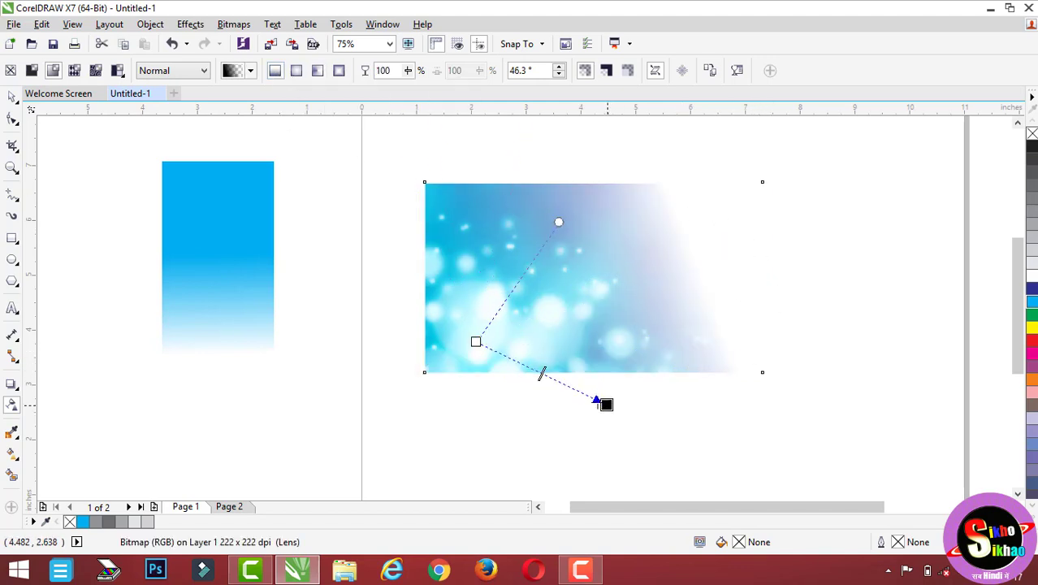
left_click_drag(475, 342, 593, 181)
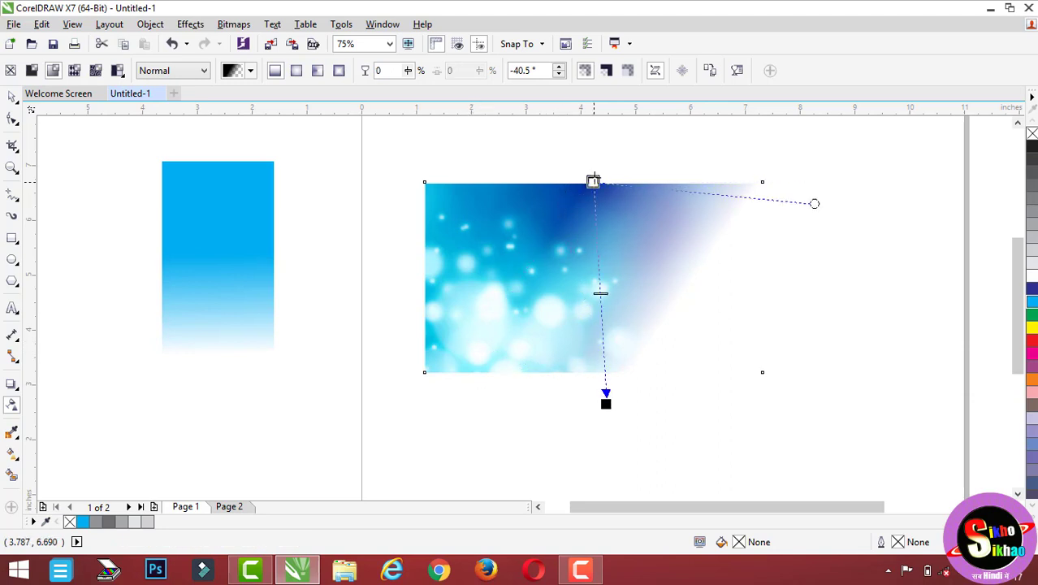
left_click_drag(606, 404, 596, 327)
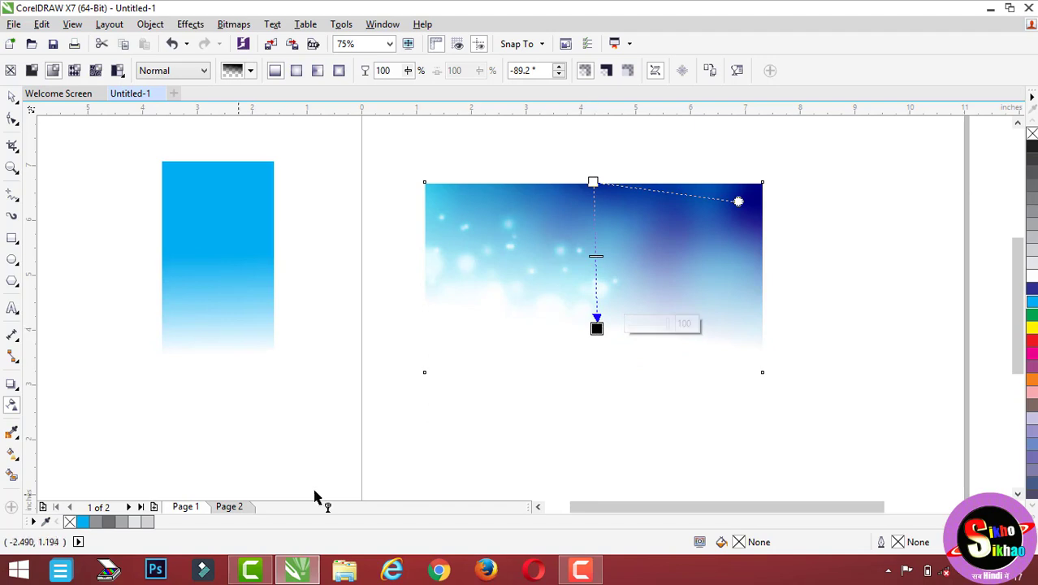
left_click(12, 96)
Step: On Page 2, place a vertically mirrored copy of the grey building group below it
left_click(341, 332)
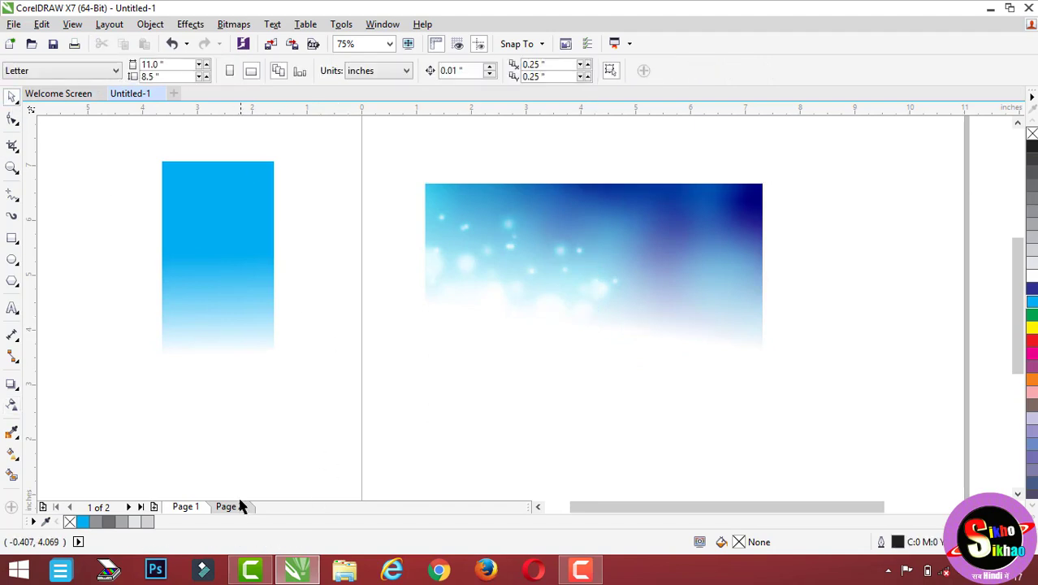
left_click(230, 507)
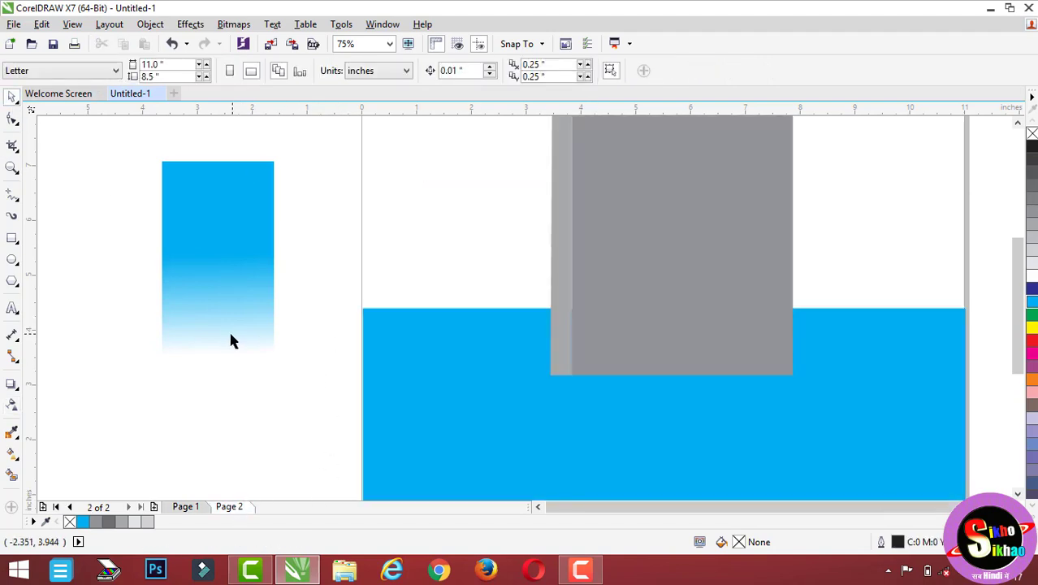
scroll(229, 329, "down", 2)
left_click_drag(364, 195, 550, 374)
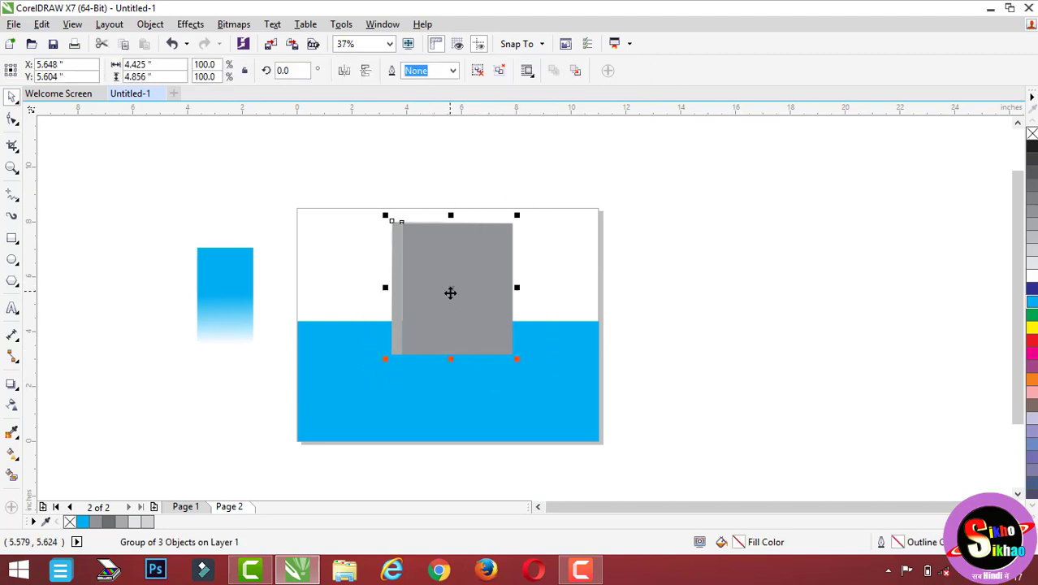
left_click_drag(450, 290, 458, 421)
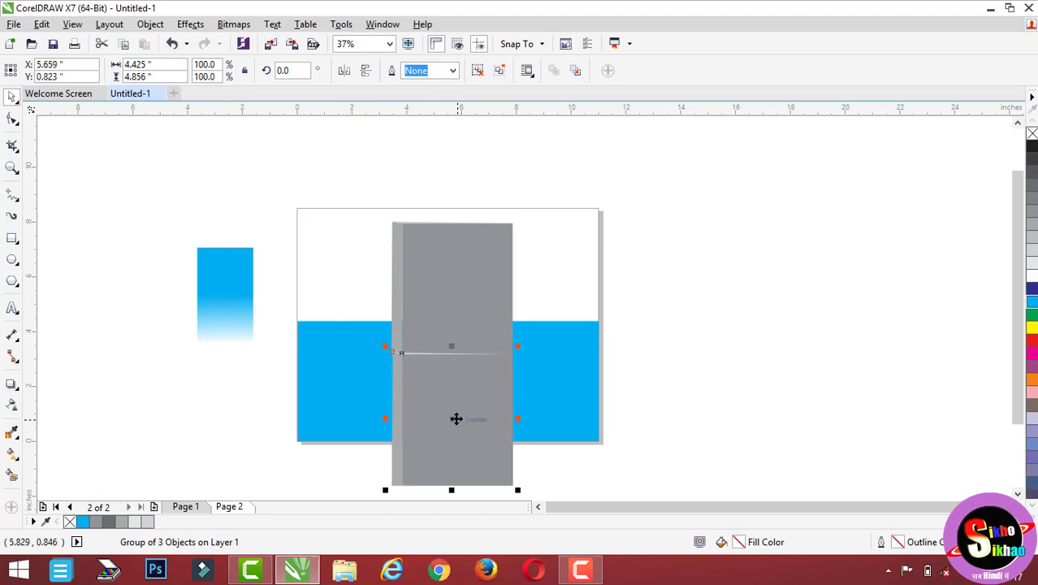
left_click(366, 73)
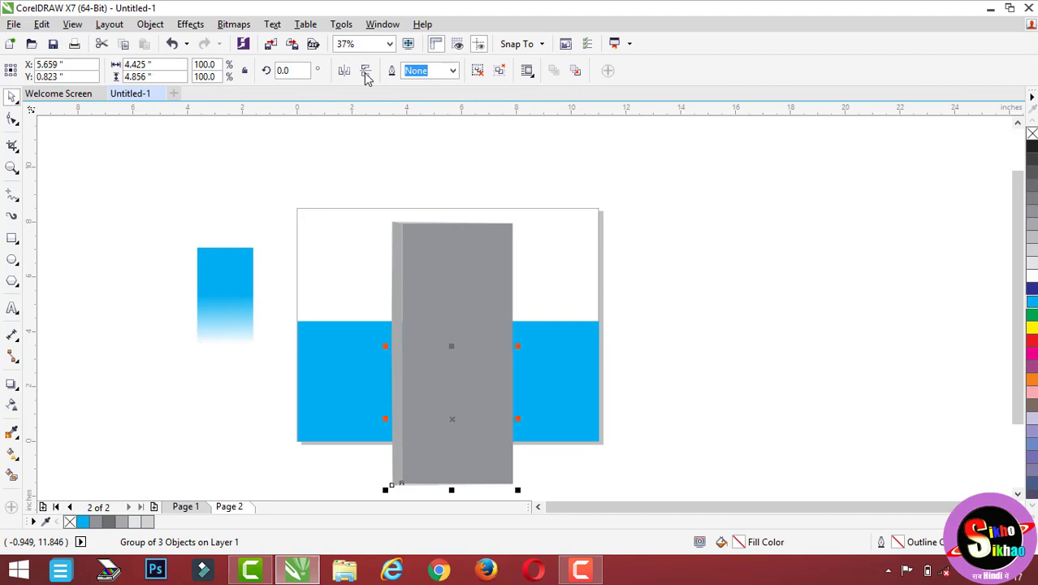
Step: Nudge the upside-down copy up so it sits flush under the original building
left_click(700, 323)
scroll(445, 399, "up", 2)
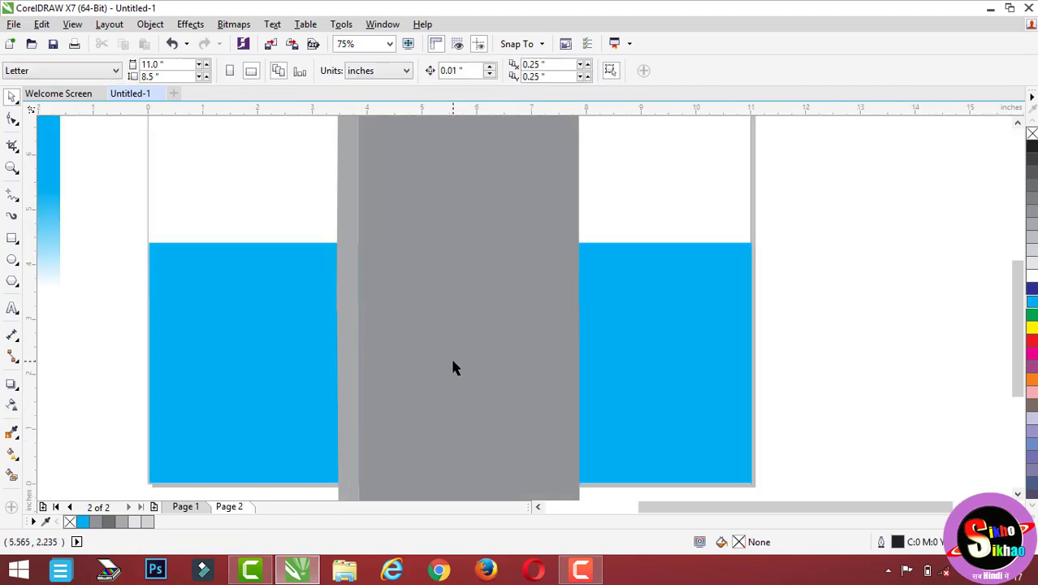
left_click(454, 376)
left_click_drag(457, 395, 457, 381)
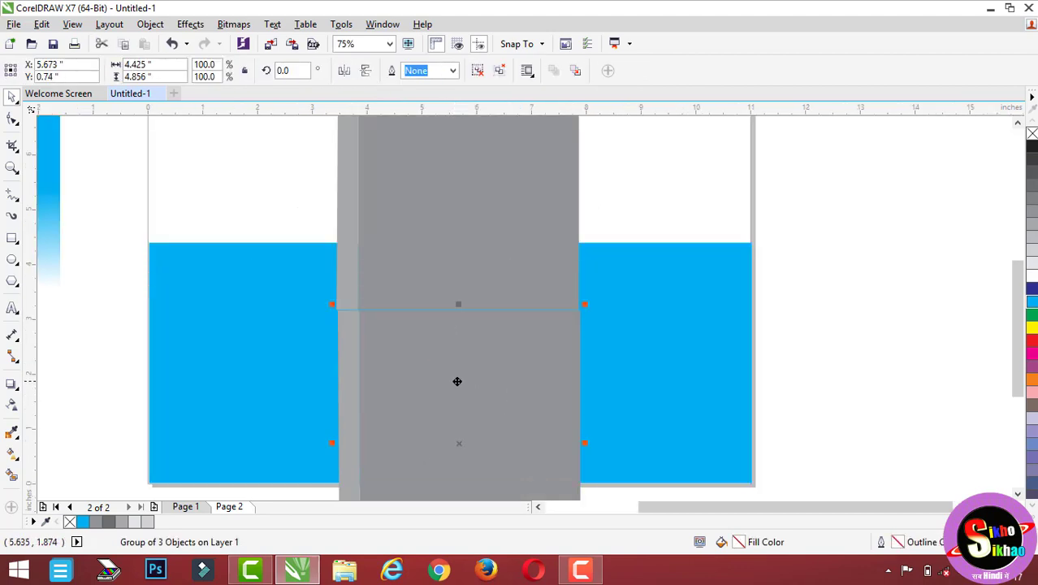
scroll(445, 301, "up", 2)
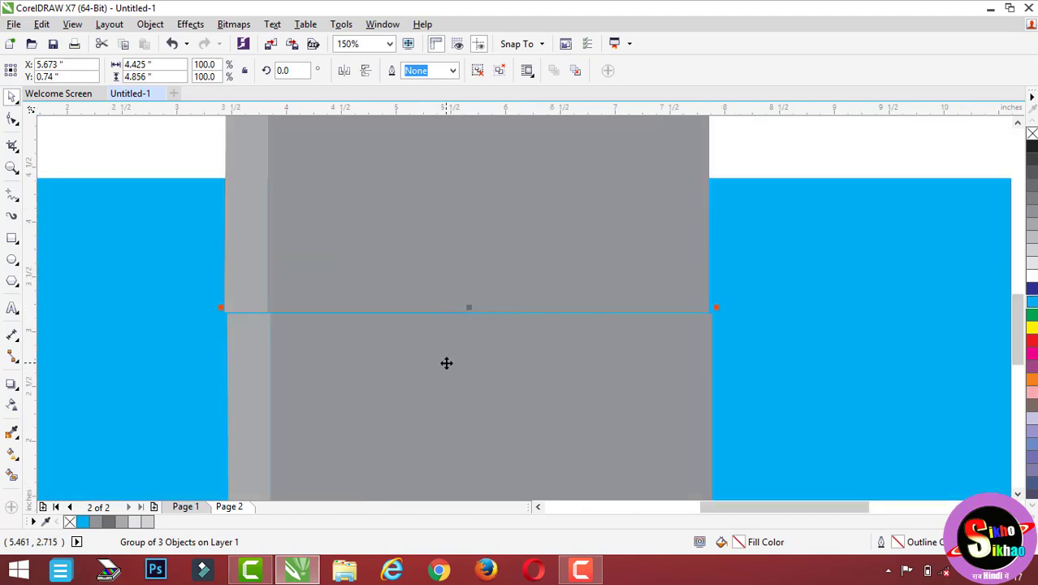
left_click_drag(445, 360, 447, 364)
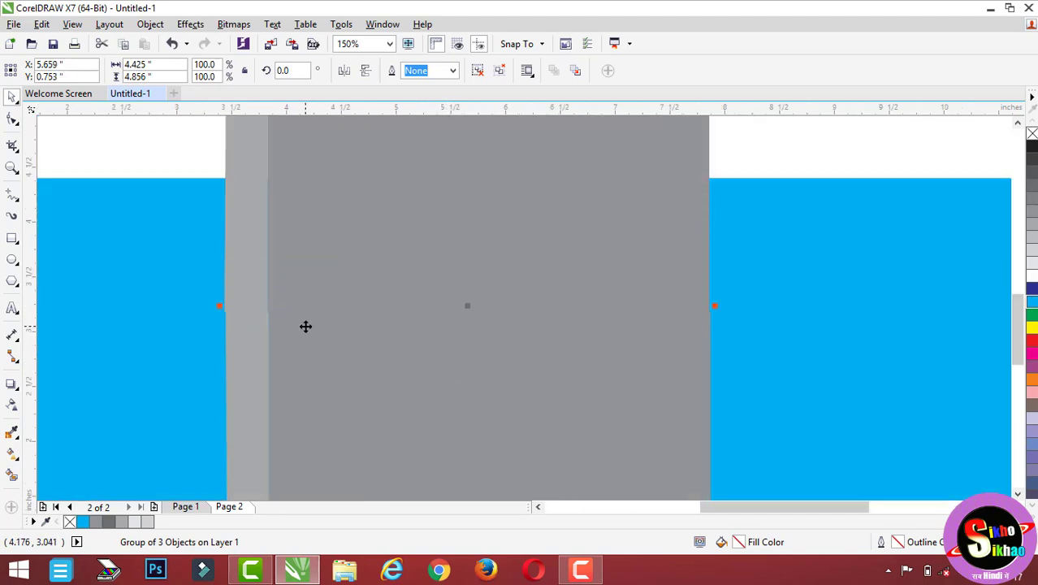
scroll(304, 324, "down", 1)
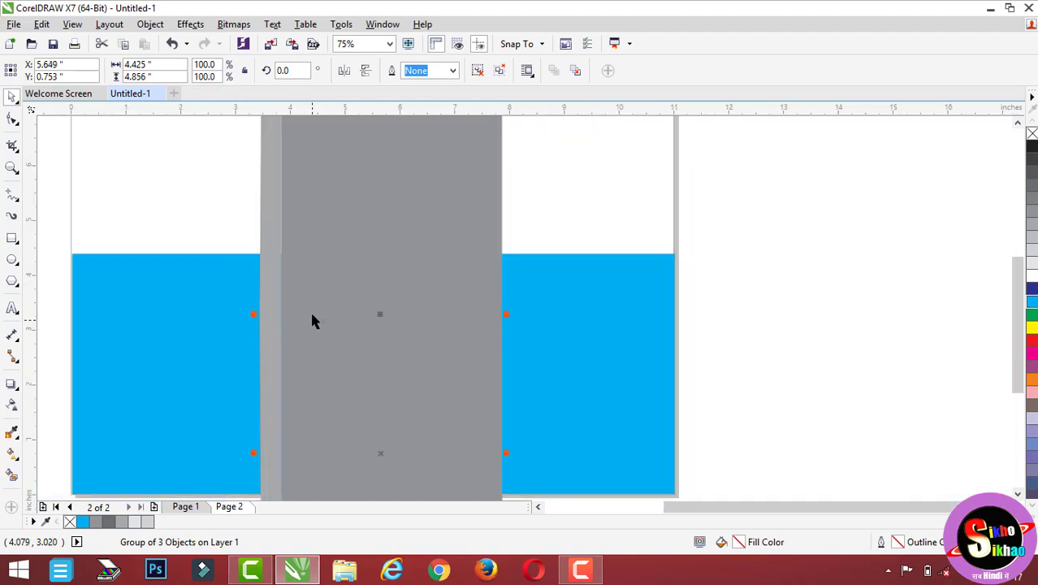
scroll(313, 316, "down", 1)
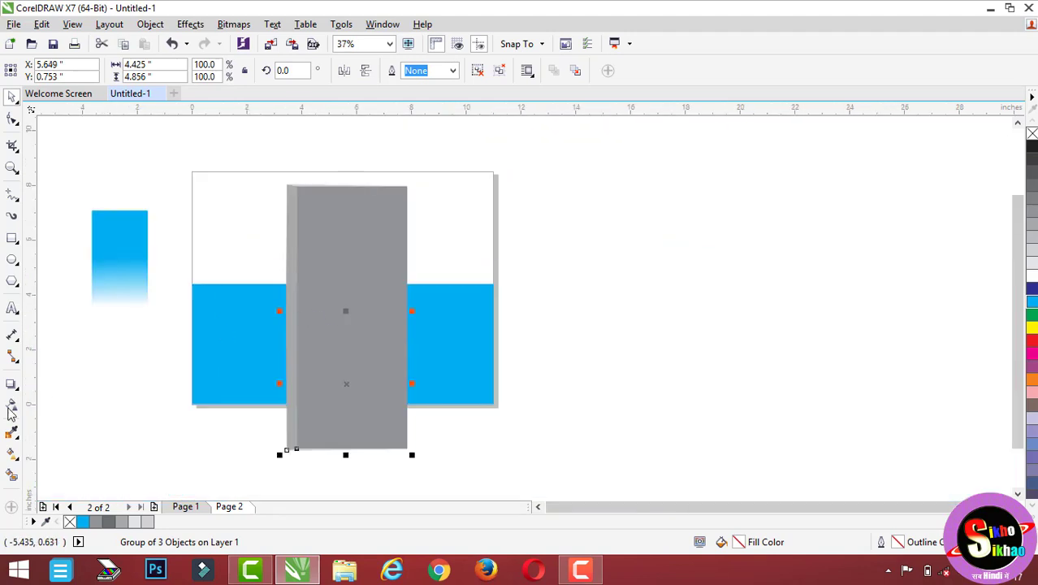
Step: Apply a vertical linear transparency fading the mirrored building copy out downward
left_click(12, 406)
left_click_drag(344, 350, 345, 278)
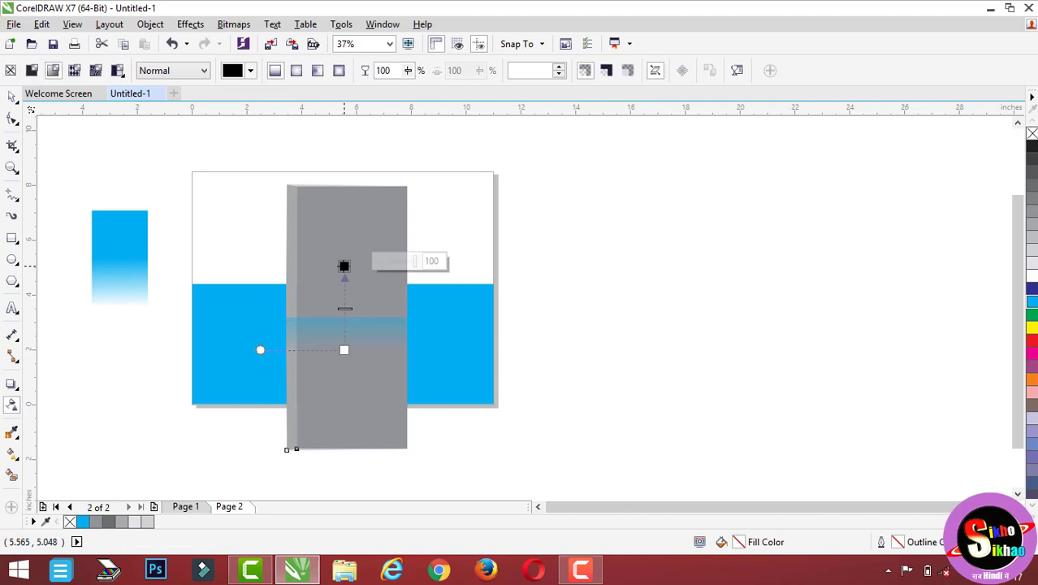
left_click(351, 251)
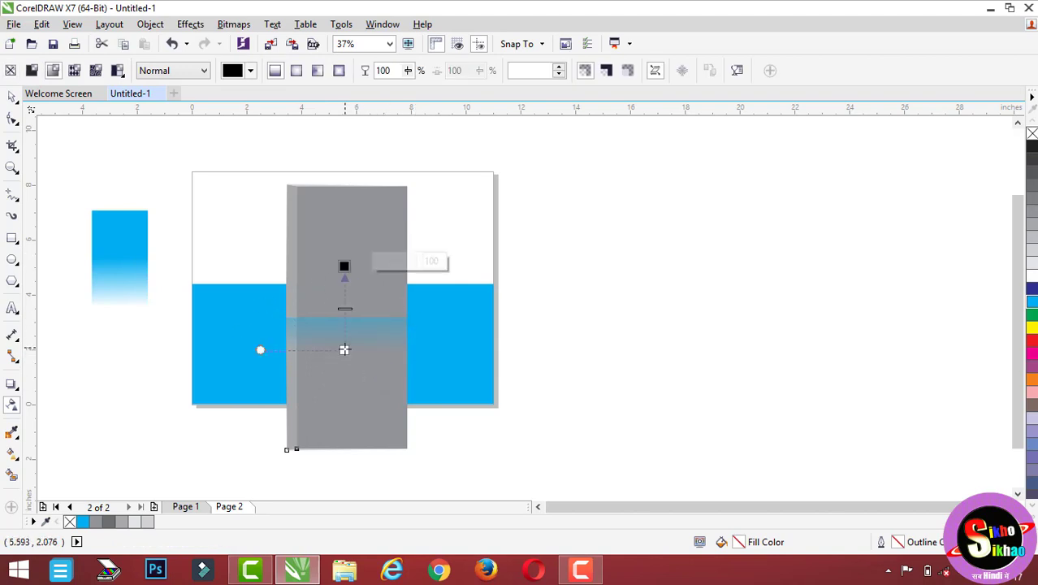
key("ctrl+z")
mouse_move(347, 366)
left_mouse_down()
mouse_move(350, 449)
mouse_move(345, 263)
mouse_move(389, 277)
left_mouse_up()
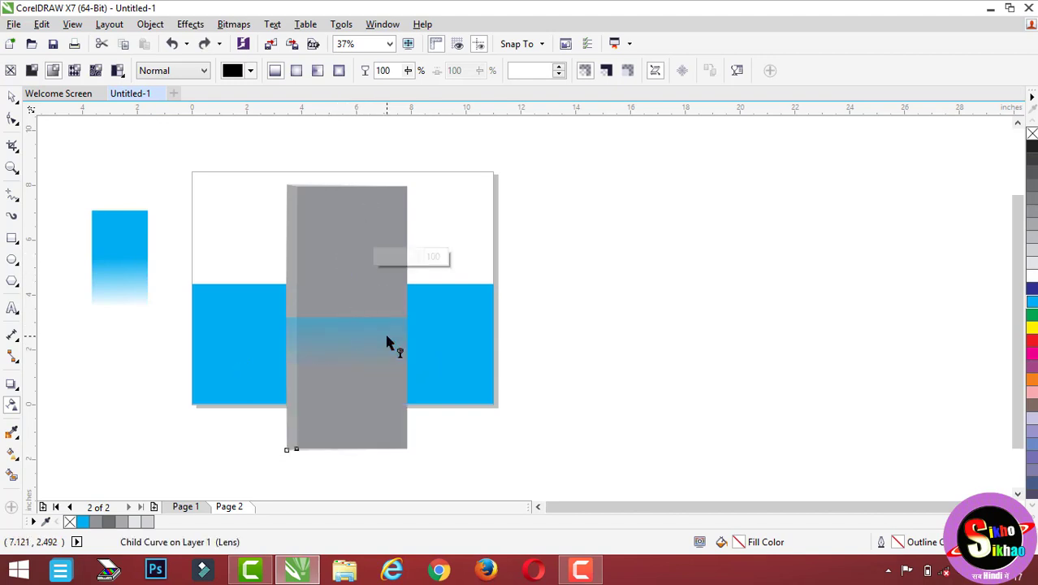
mouse_move(352, 344)
left_mouse_down()
mouse_move(352, 475)
mouse_move(350, 433)
left_mouse_up()
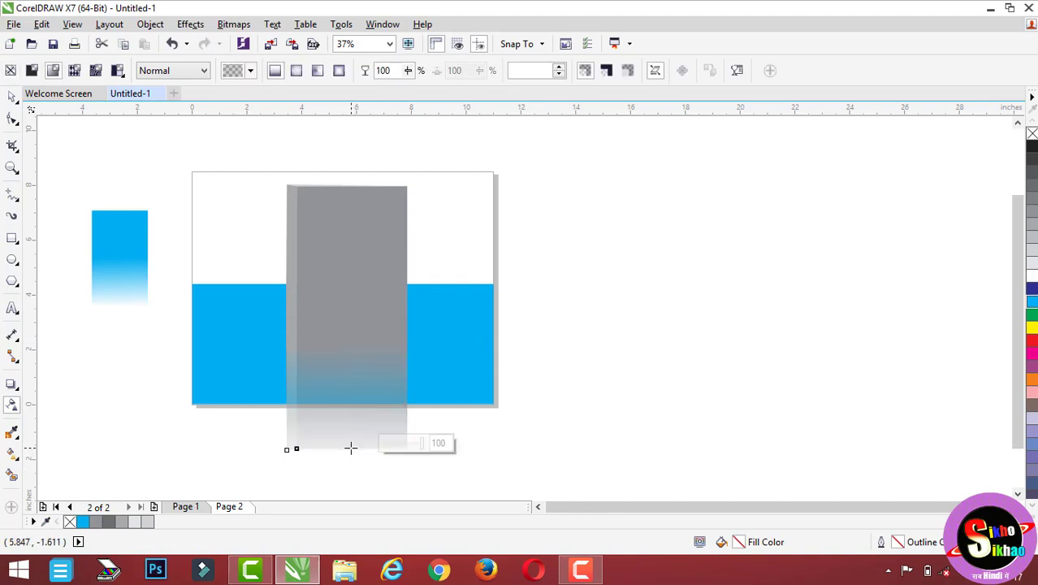
left_click_drag(352, 344, 350, 371)
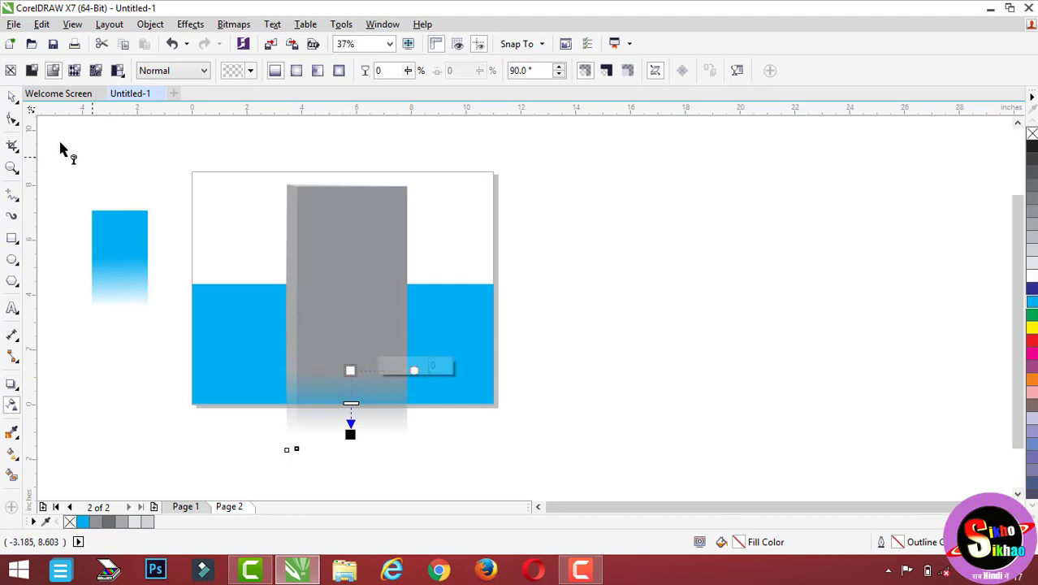
left_click(12, 96)
Step: Move the building group to a new position on the page
left_click(578, 351)
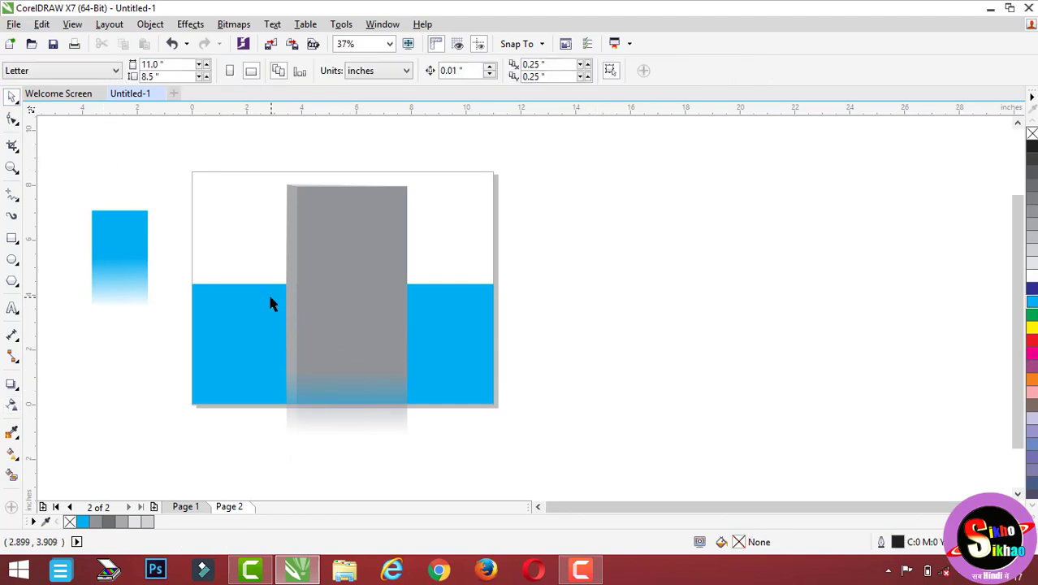
scroll(272, 302, "up", 2)
left_click(420, 436)
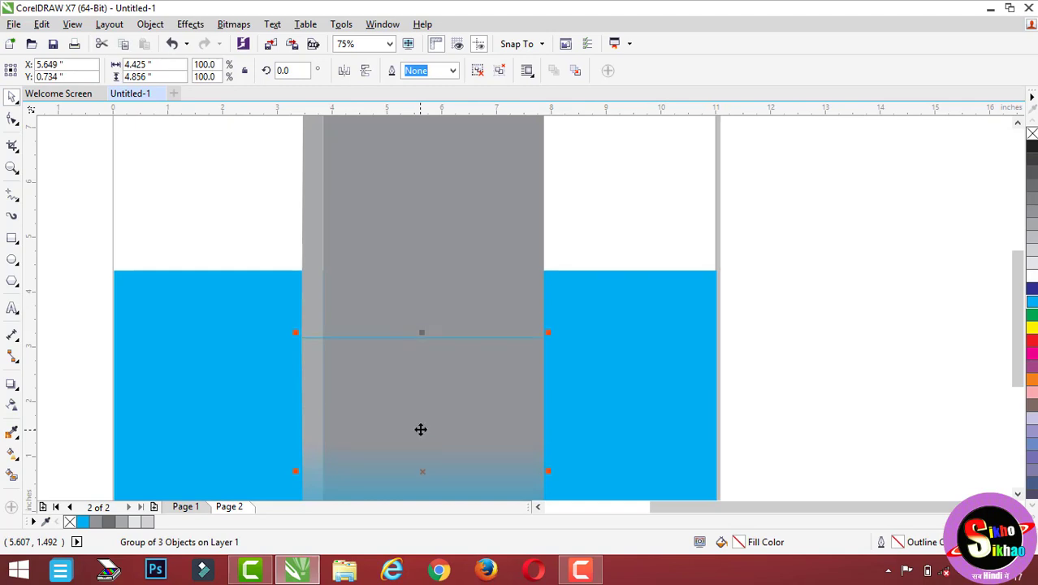
left_click_drag(420, 436, 286, 270)
scroll(286, 271, "down", 2)
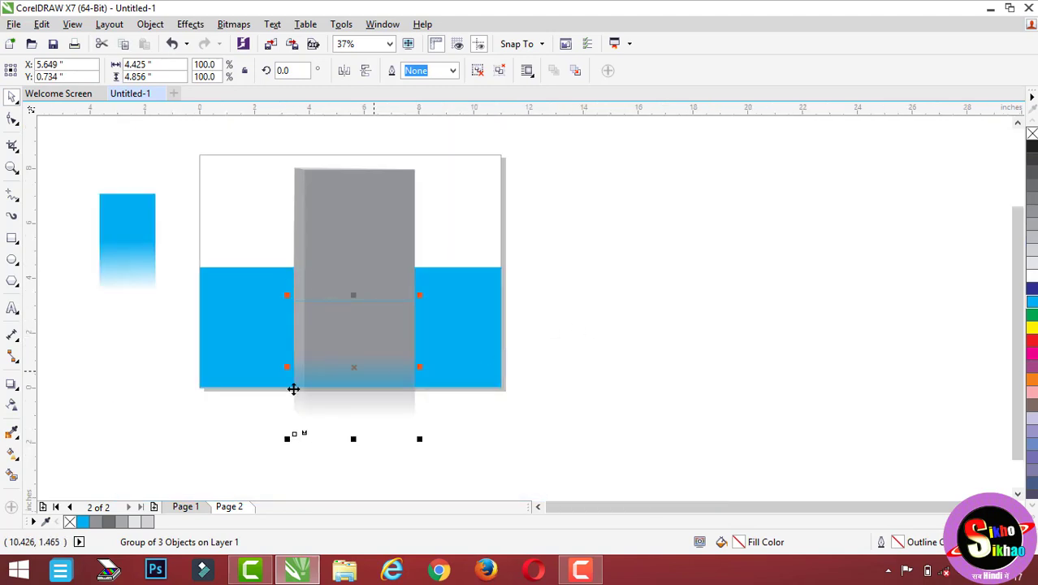
Step: Raise the reflection's fade start to the waterline and its end inside the water
left_click(14, 404)
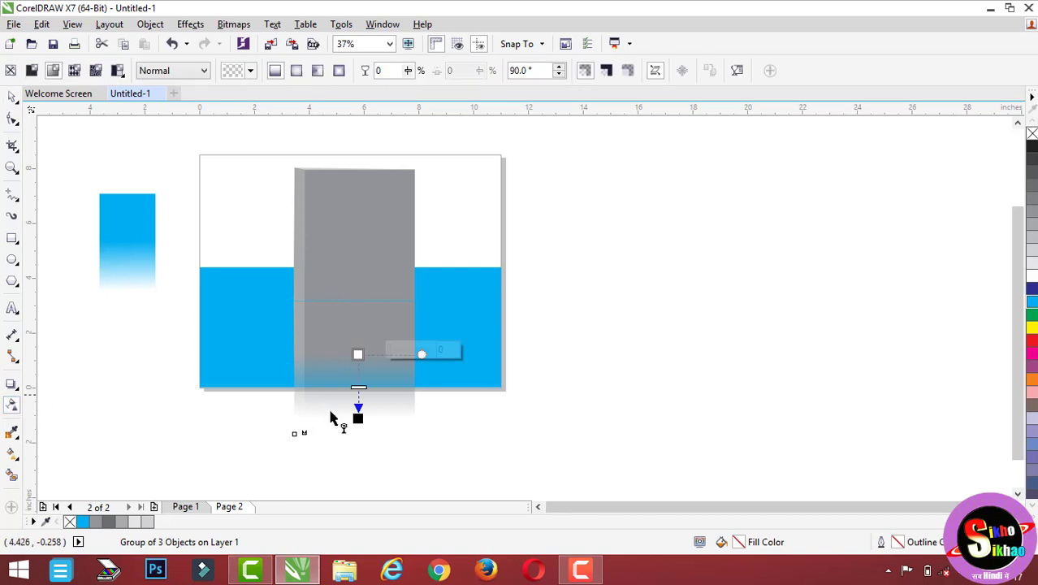
left_click_drag(356, 419, 356, 392)
left_click_drag(357, 354, 357, 314)
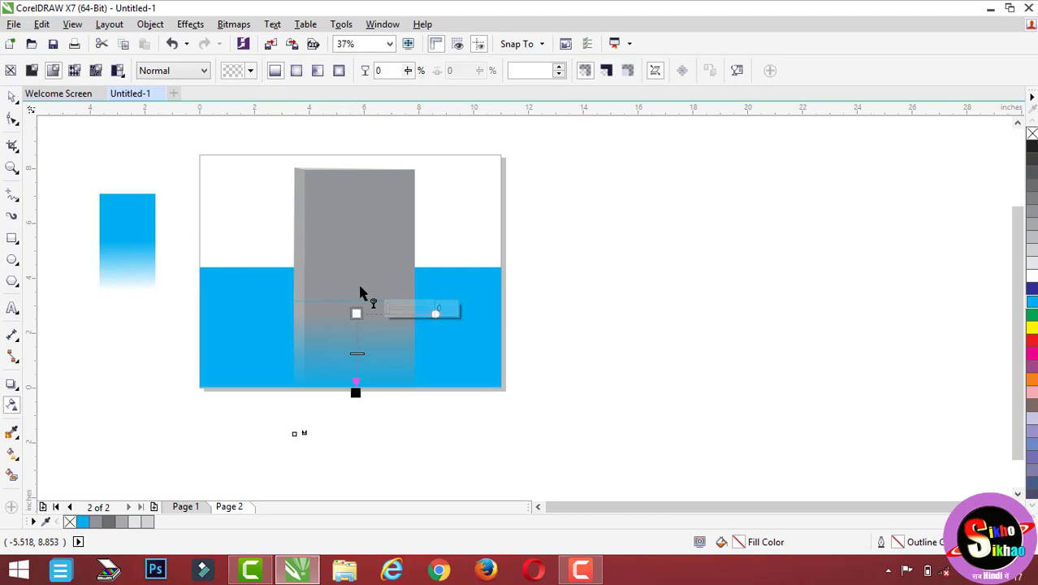
left_click_drag(355, 393, 355, 374)
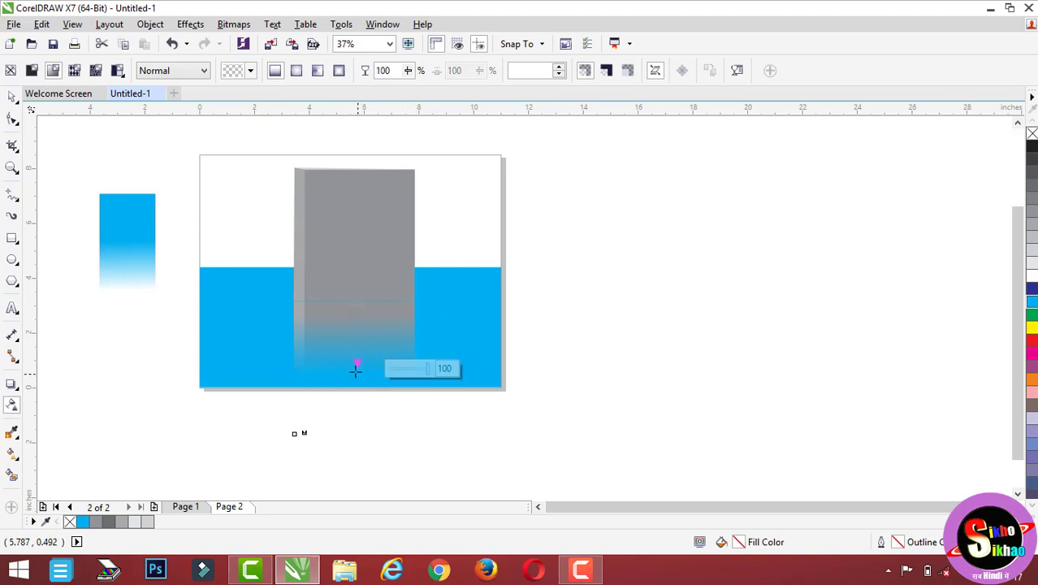
left_click_drag(357, 314, 358, 300)
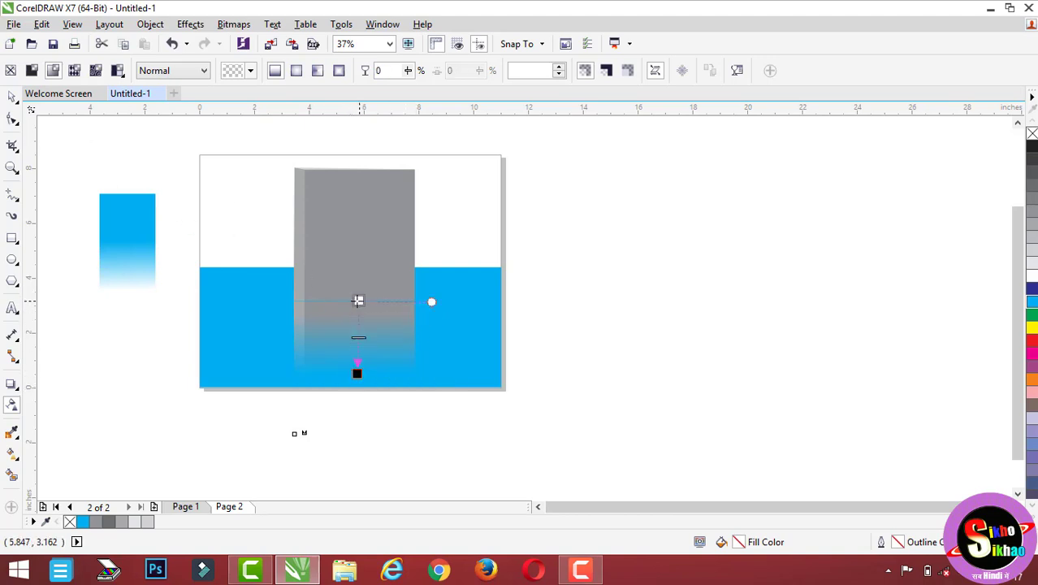
left_click(12, 96)
left_click(656, 270)
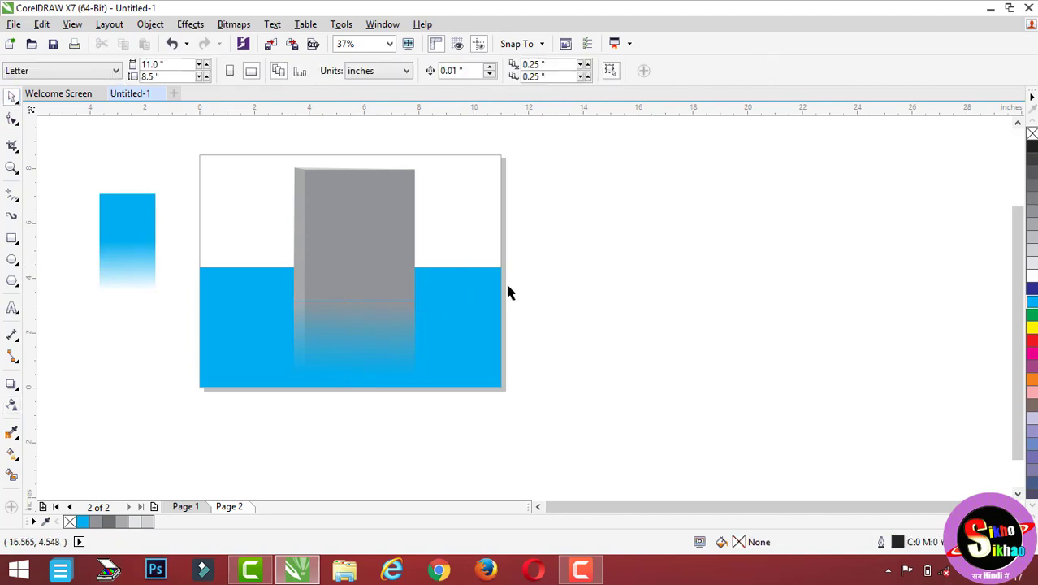
left_click(359, 247)
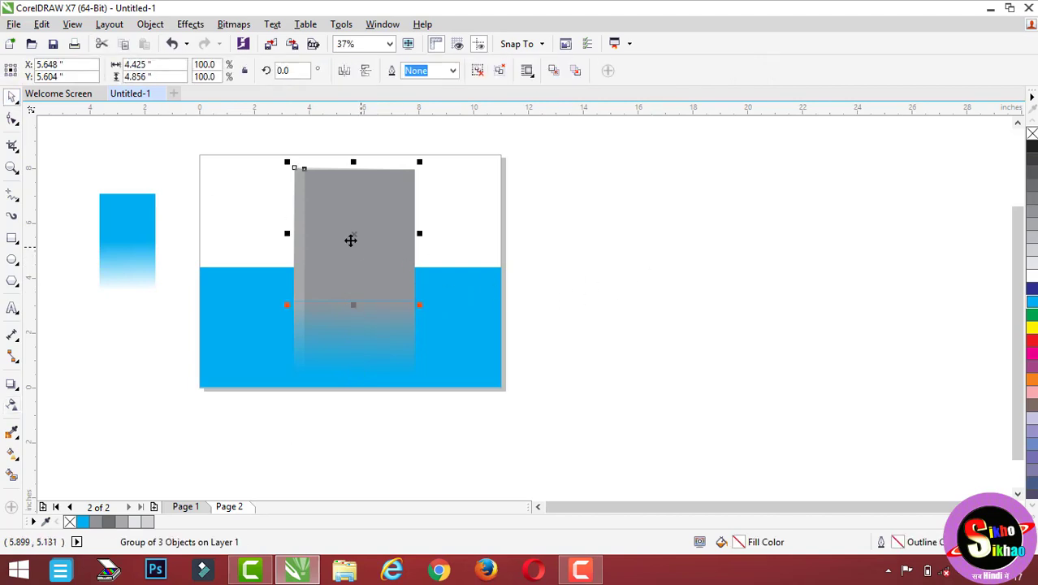
left_click(1033, 343)
left_click(716, 353)
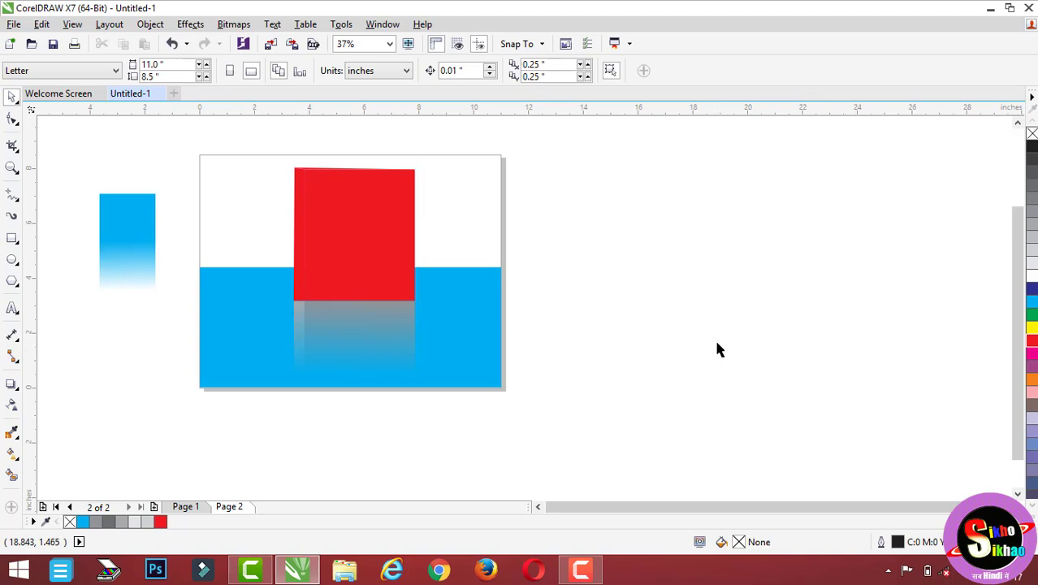
key("ctrl+z")
left_click(717, 348)
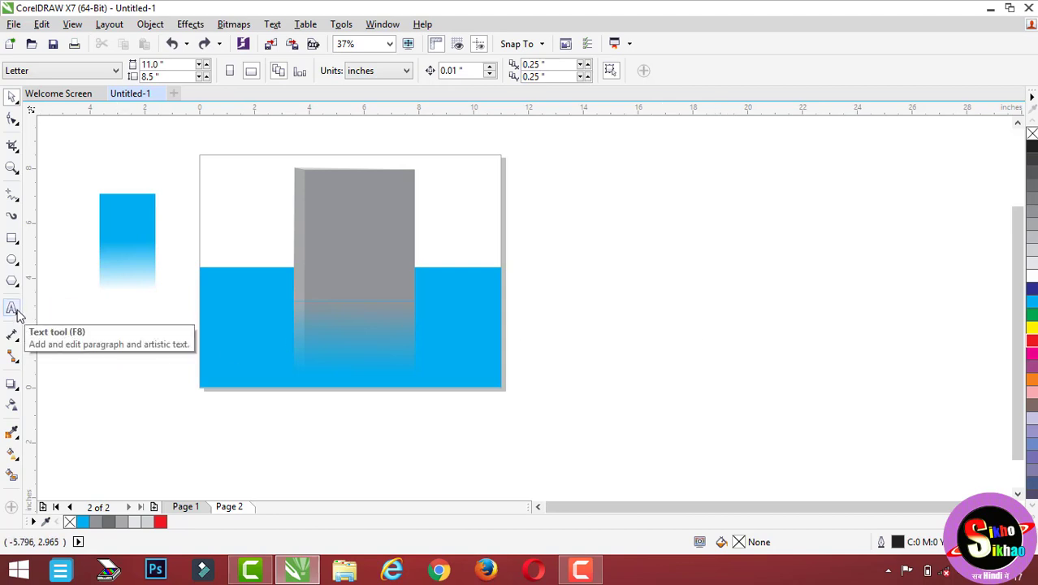
left_click(13, 259)
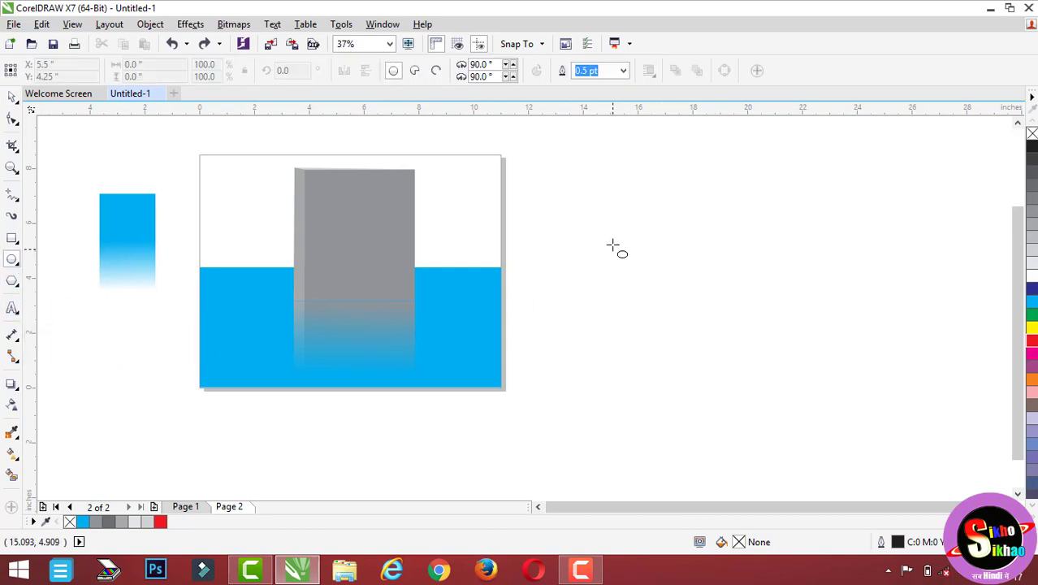
mouse_move(601, 183)
left_mouse_down()
mouse_move(667, 286)
mouse_move(756, 329)
left_mouse_up()
left_click(1032, 302)
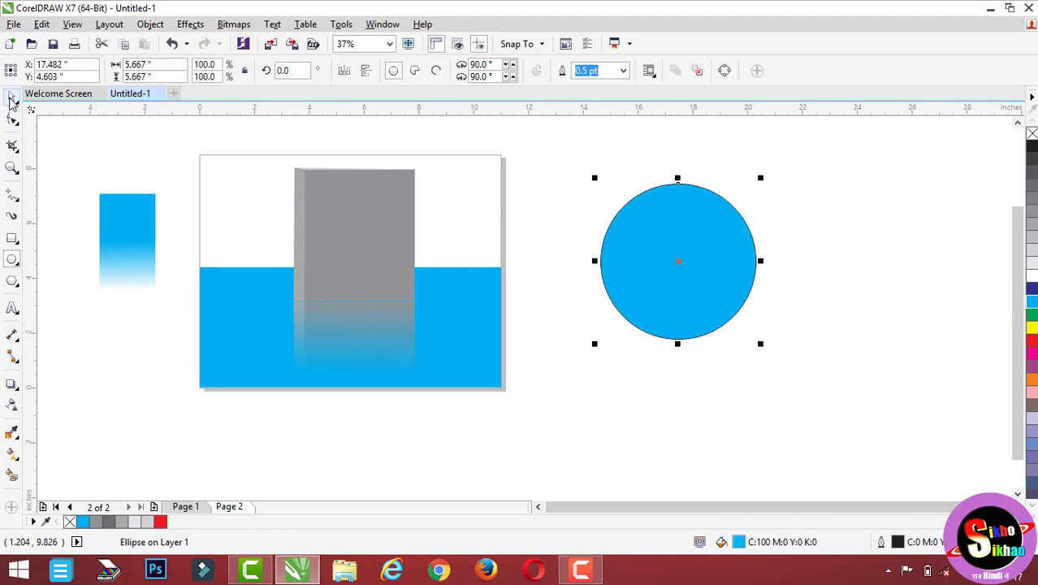
left_click(13, 96)
mouse_move(625, 248)
left_mouse_down()
mouse_move(586, 240)
mouse_move(845, 345)
mouse_move(679, 312)
left_mouse_up()
left_click(13, 404)
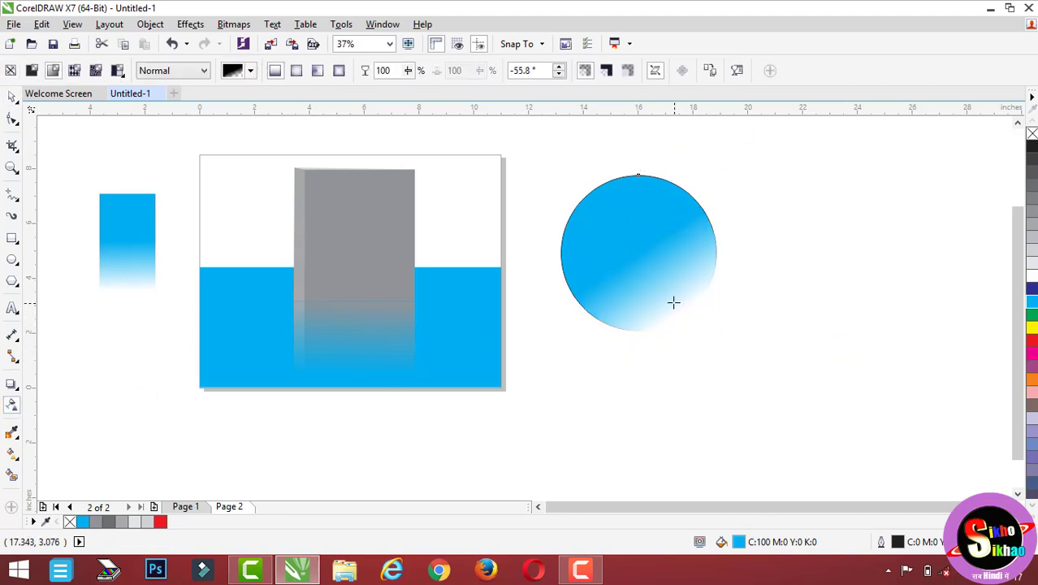
left_click_drag(638, 252, 625, 229)
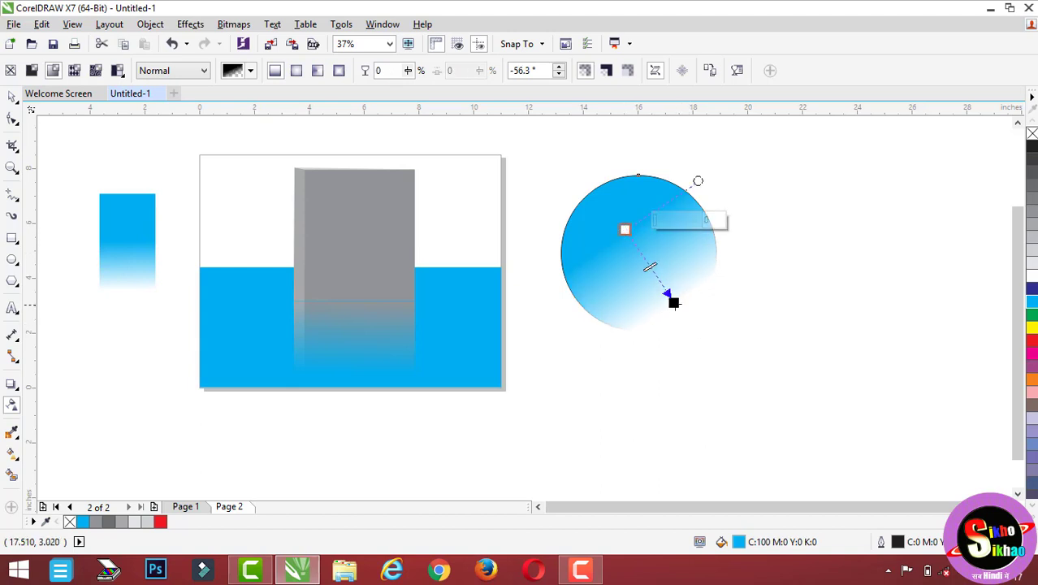
left_click_drag(673, 303, 653, 273)
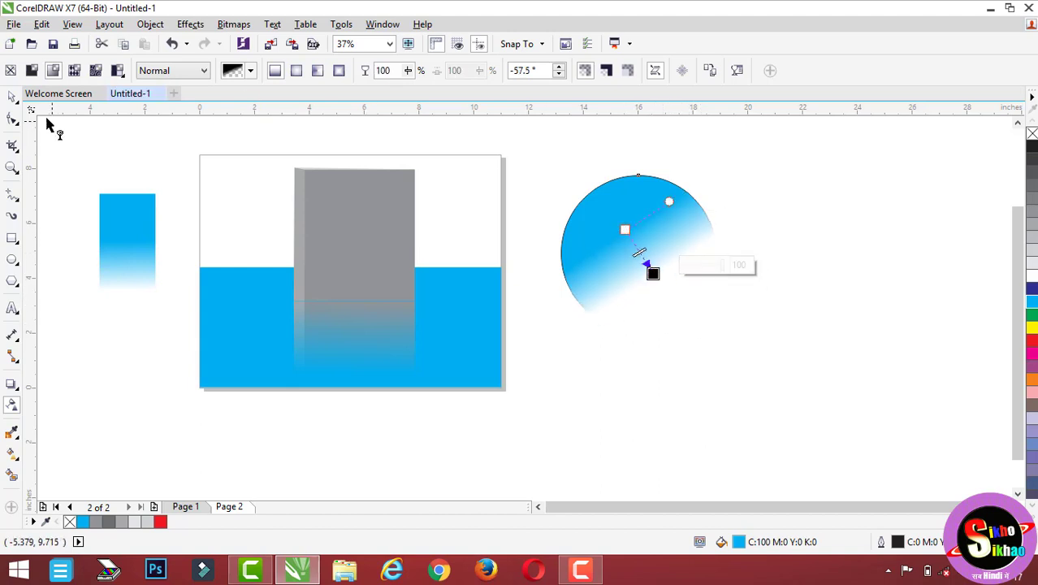
left_click(12, 96)
mouse_move(605, 227)
left_mouse_down()
mouse_move(268, 253)
mouse_move(221, 231)
mouse_move(280, 202)
mouse_move(312, 200)
left_mouse_up()
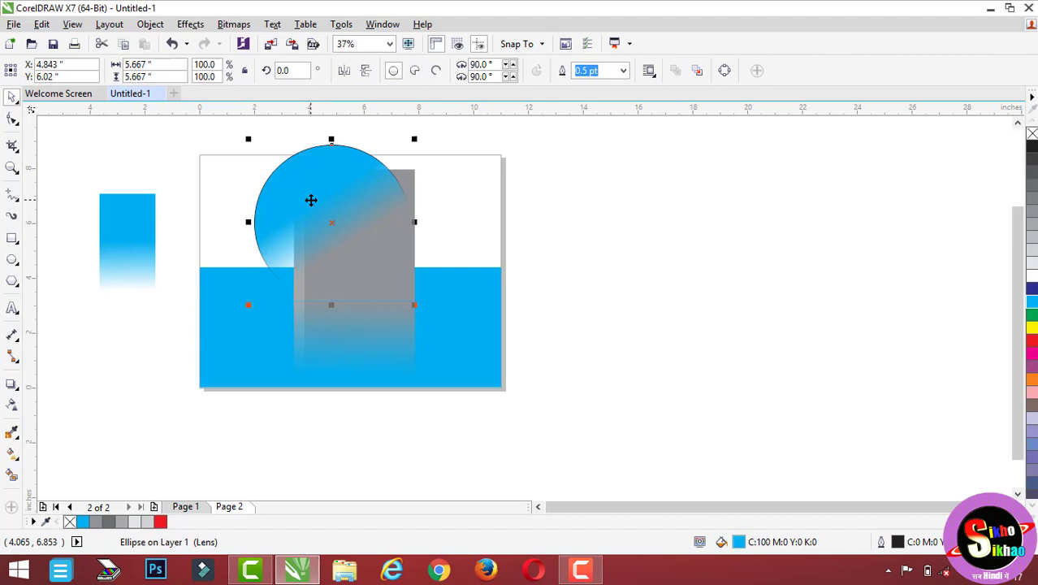
left_click_drag(311, 200, 628, 240)
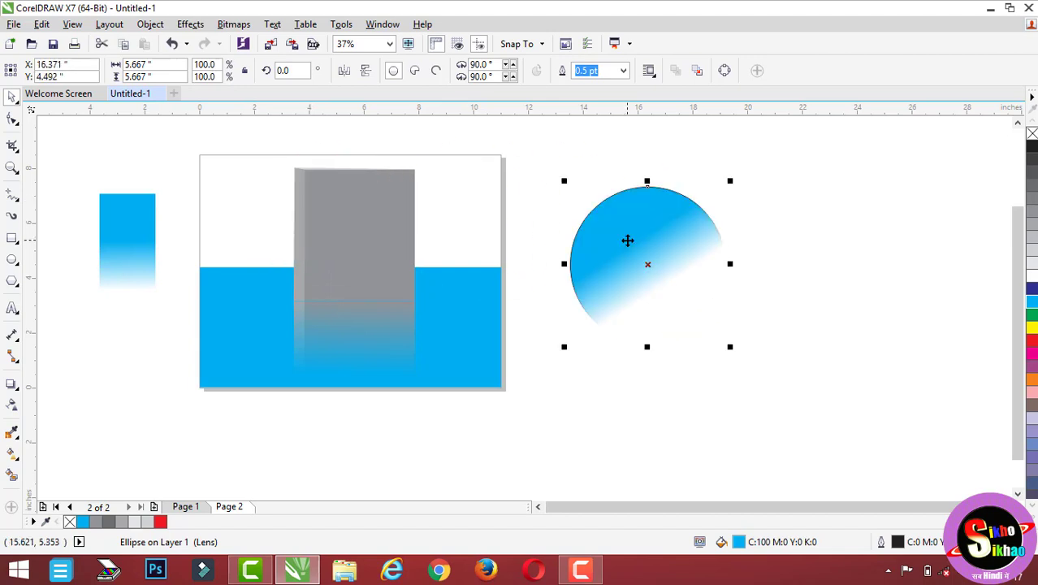
key("Delete")
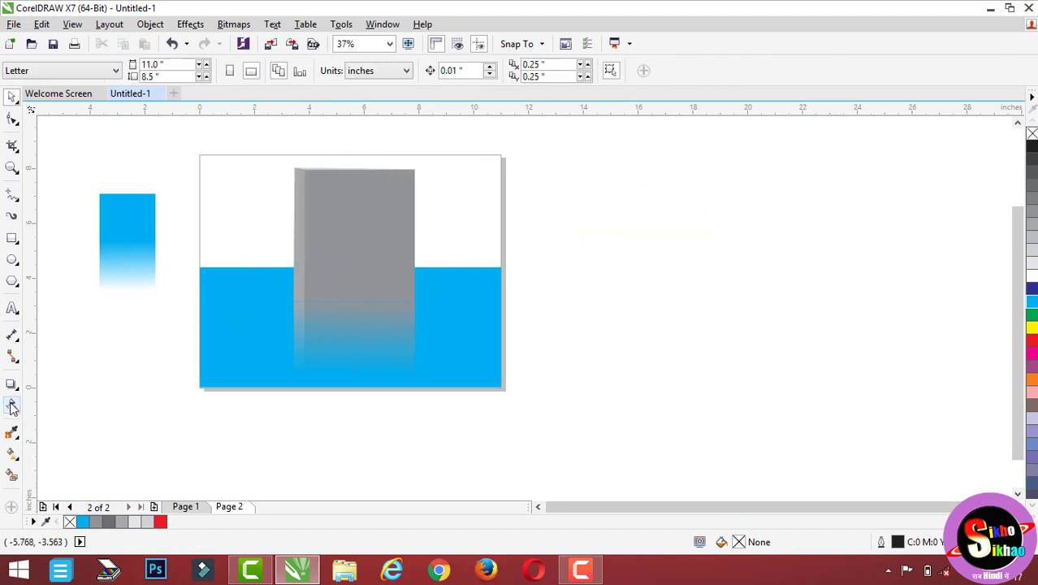
Step: Apply a uniform transparency of 50 to the grey building group
left_click(12, 404)
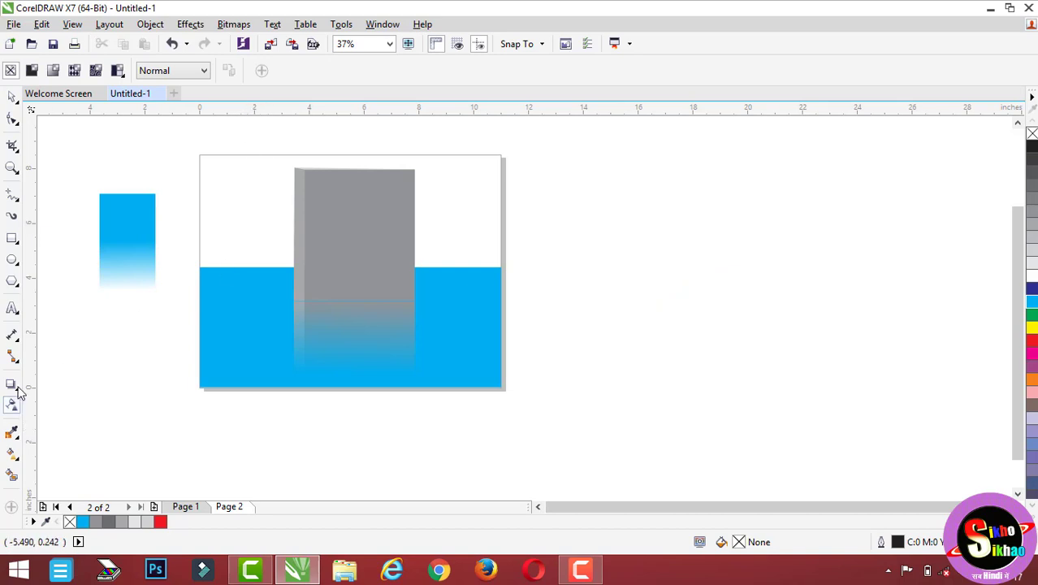
left_click(32, 71)
left_click(540, 374)
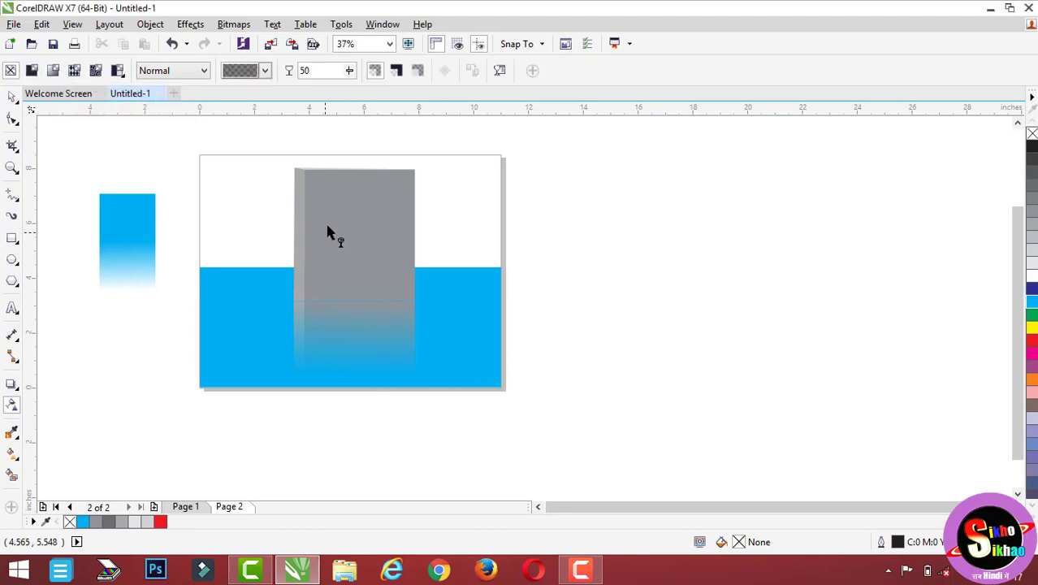
left_click(327, 232)
left_click(32, 70)
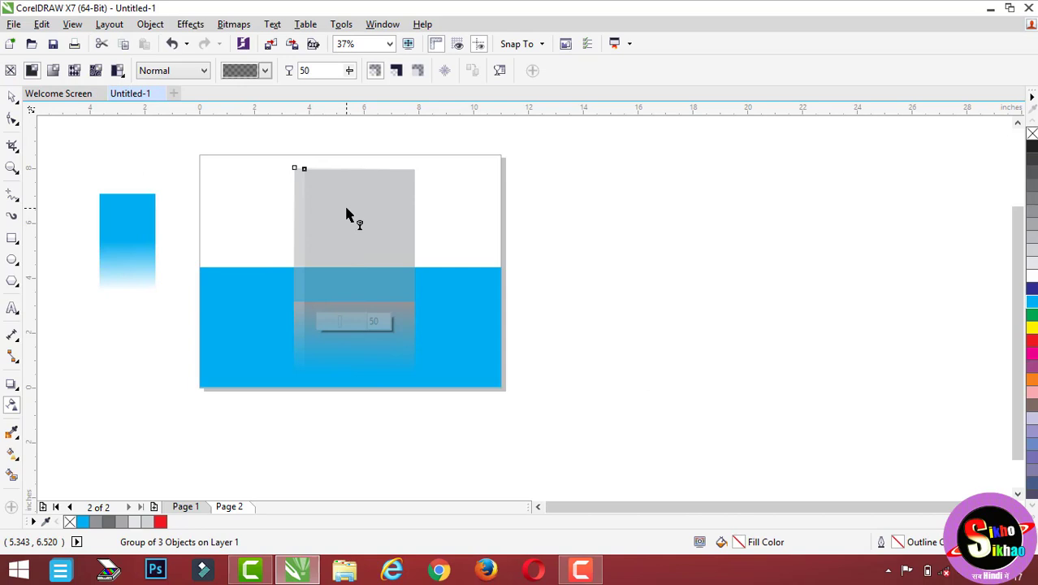
Step: Try a fountain transparency on the building, fading diagonally from its top downward
left_click(58, 69)
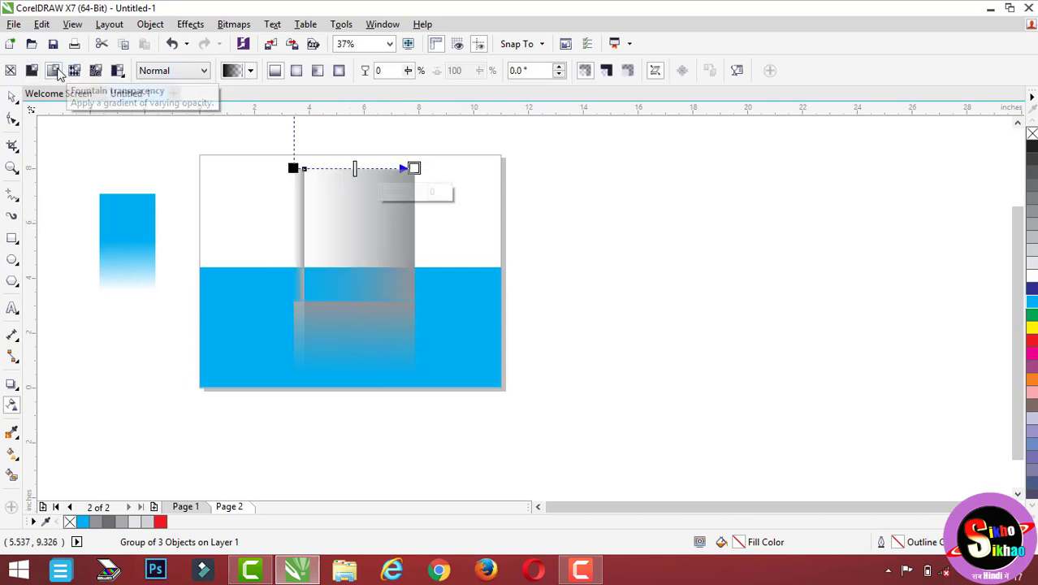
left_click_drag(414, 168, 399, 231)
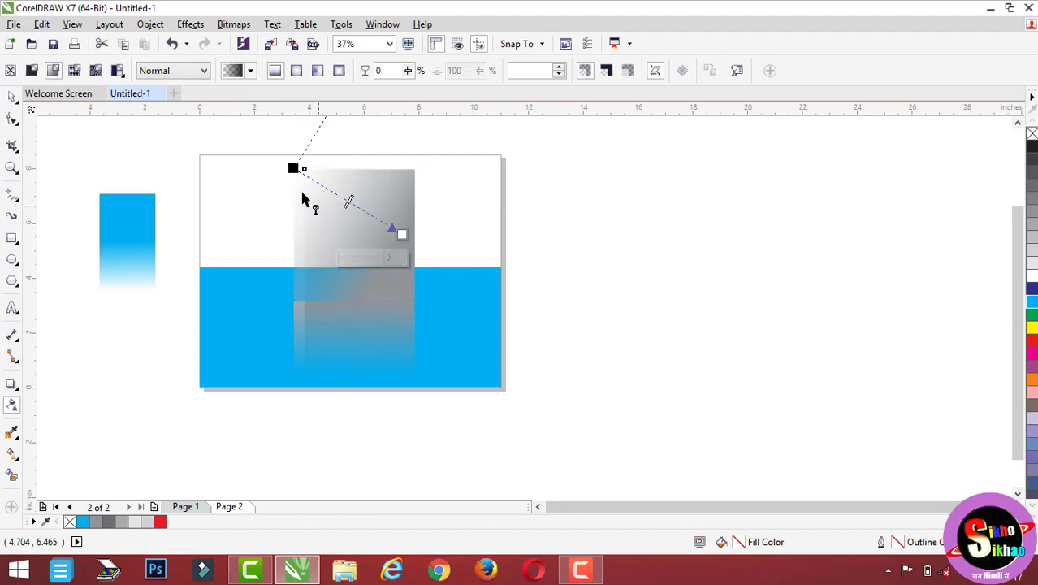
left_click_drag(337, 209, 353, 277)
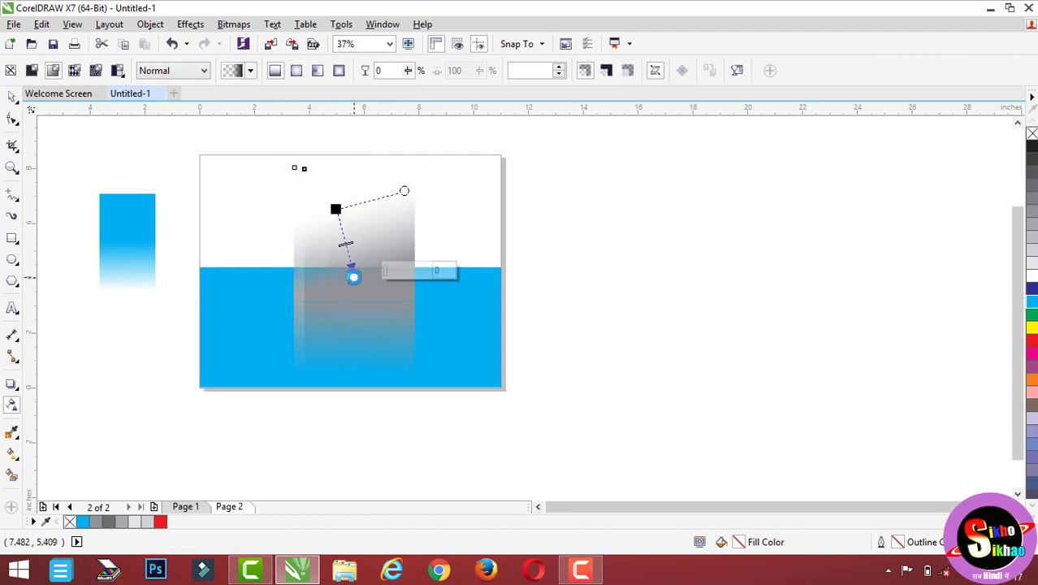
Step: Switch the building to a circle-pattern transparency with Multiply merge mode
left_click(76, 71)
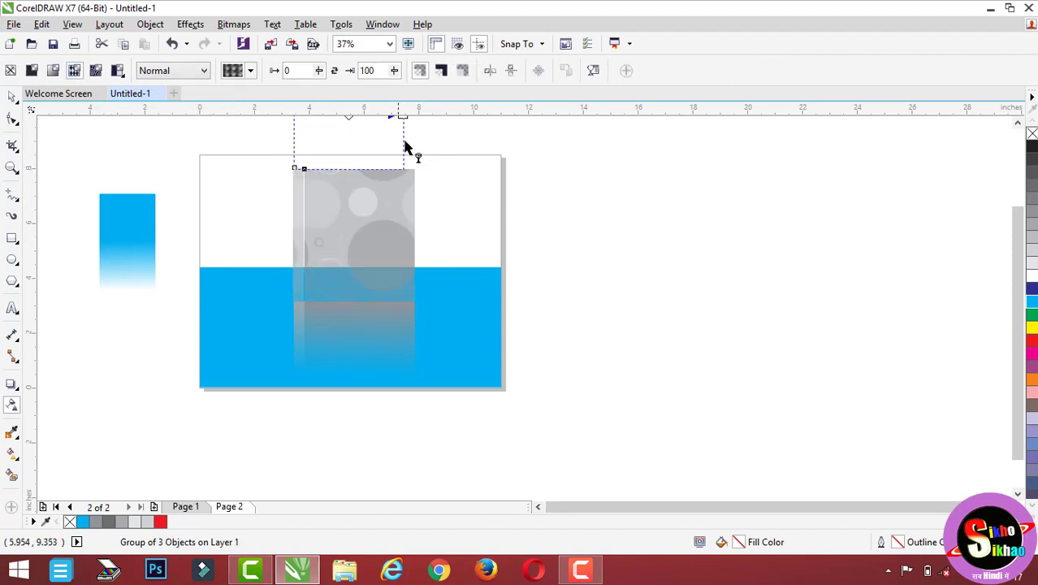
left_click(76, 72)
left_click(172, 70)
left_click(162, 461)
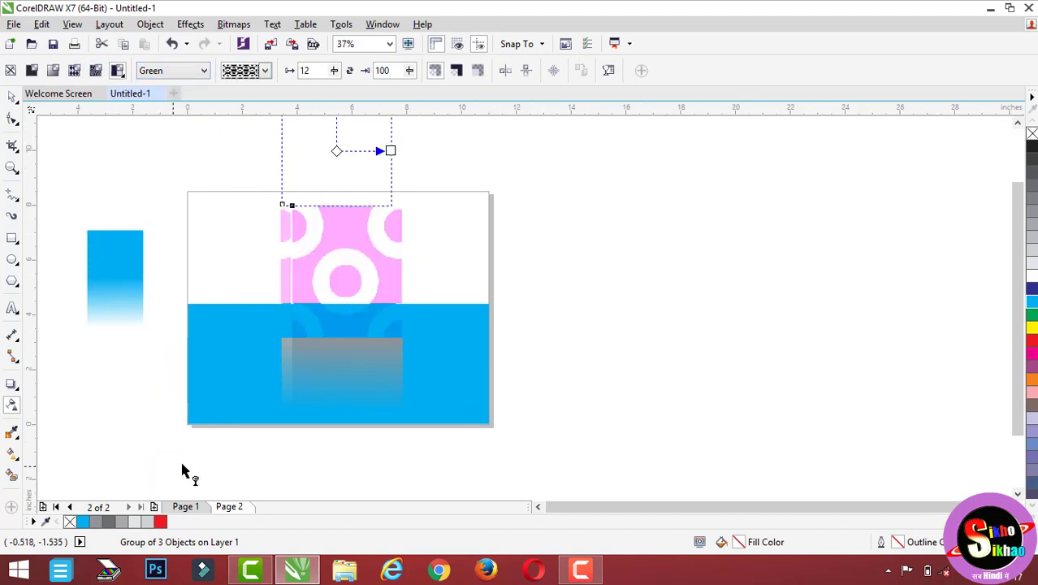
left_click(186, 70)
left_click(177, 149)
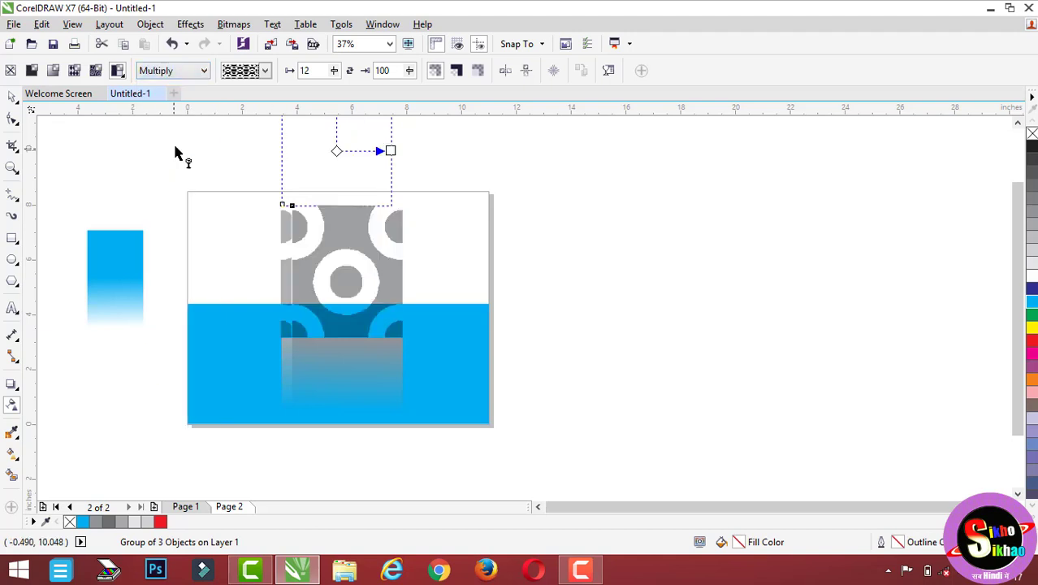
left_click(13, 97)
left_click(457, 154)
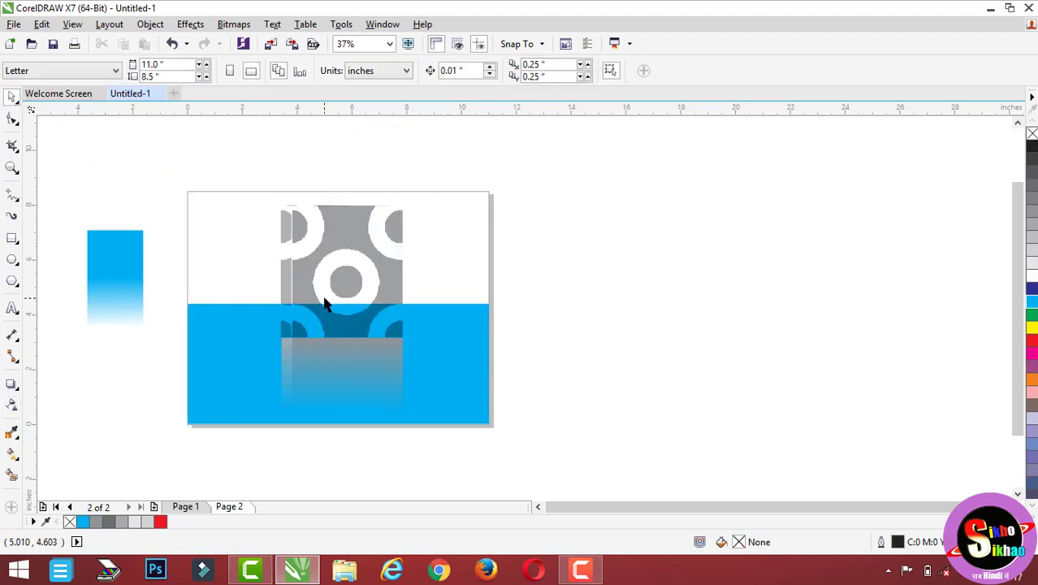
left_click(326, 302)
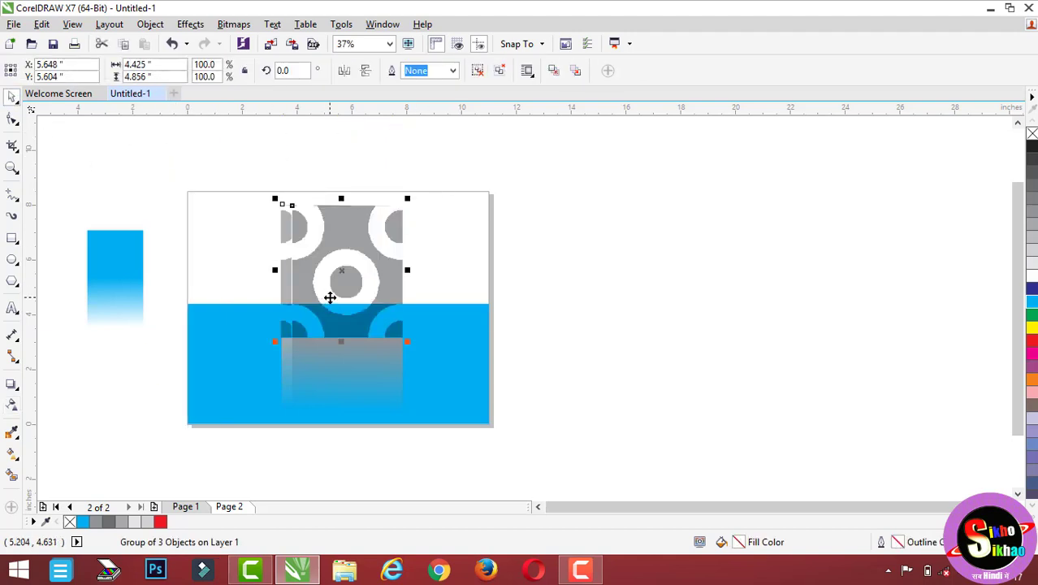